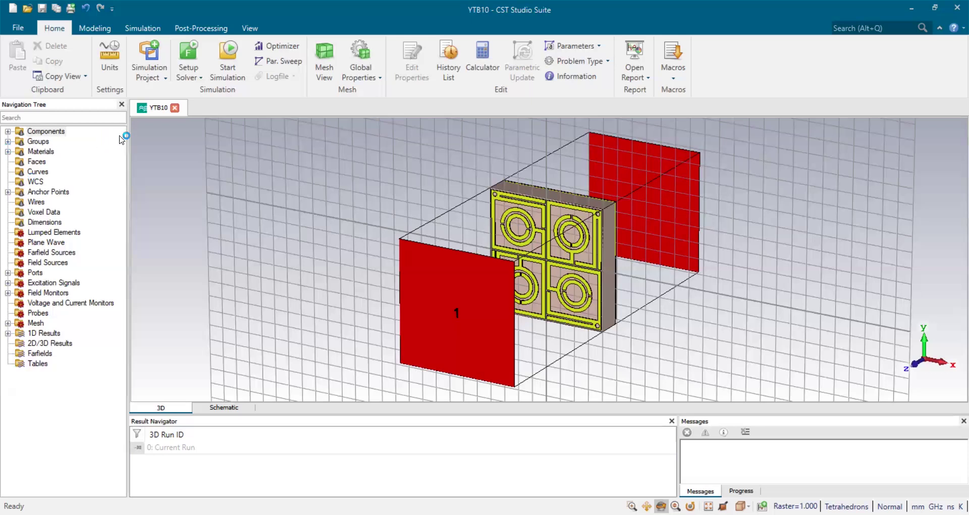
Set the X and Y boundary conditions to unit cell and inspect the repeated structure
{"action": "left_click", "coordinate": [142, 29]}
{"action": "left_click", "coordinate": [44, 78]}
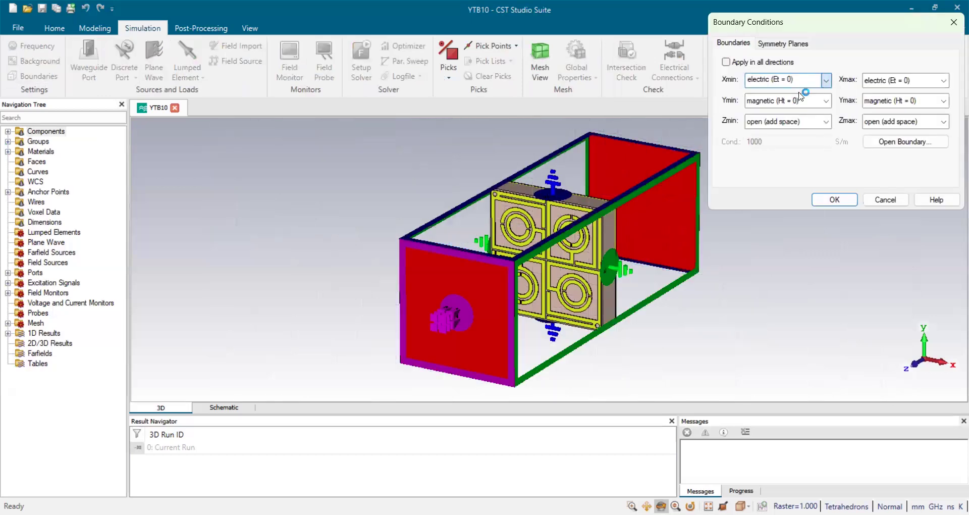
{"action": "key", "text": "u"}
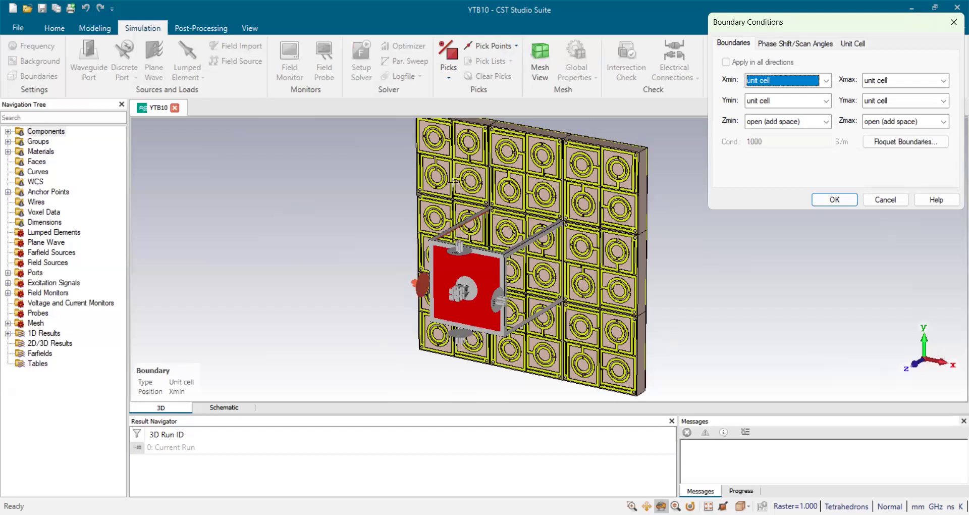
{"action": "middle_click_drag", "start_coordinate": [488, 192], "coordinate": [506, 257]}
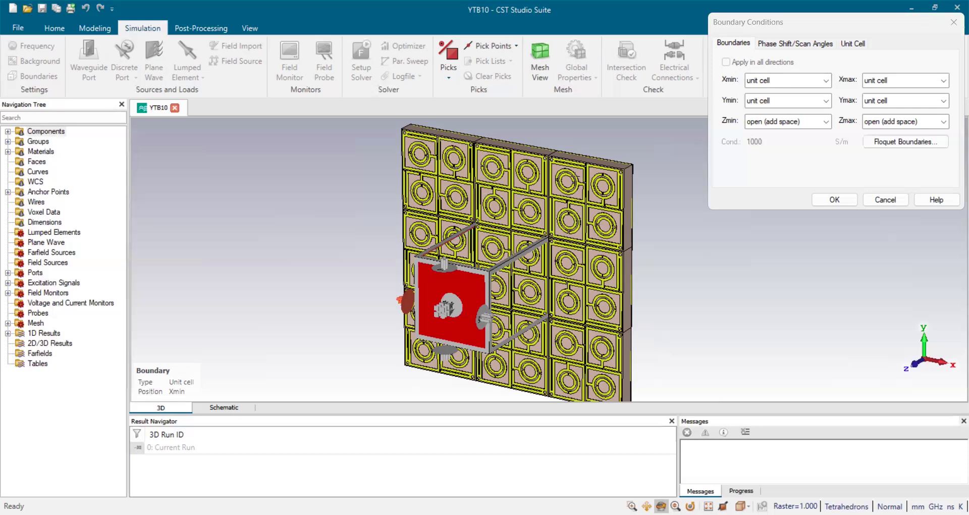
Set the X and Y boundary conditions to periodic, declining to reuse the unit cell's scan angle, and apply them
{"action": "left_click", "coordinate": [795, 82]}
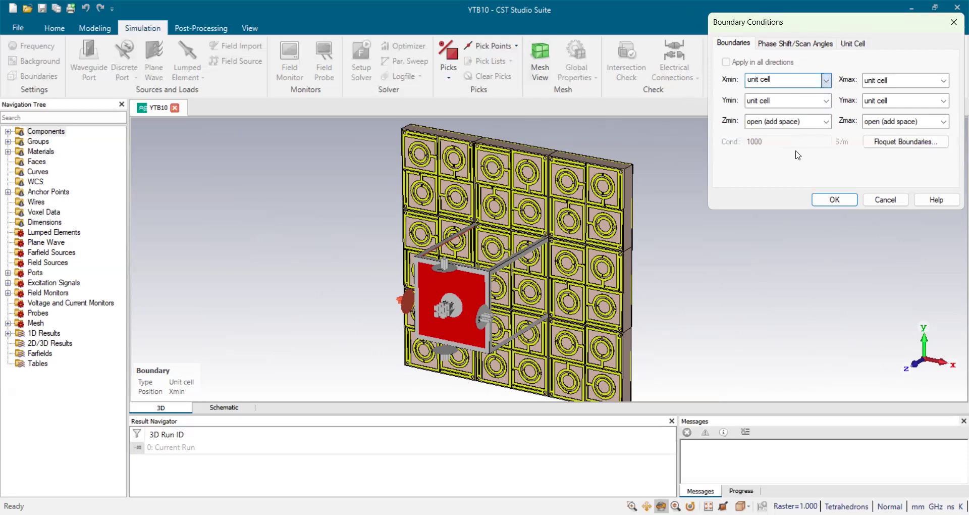
{"action": "key", "text": "Up"}
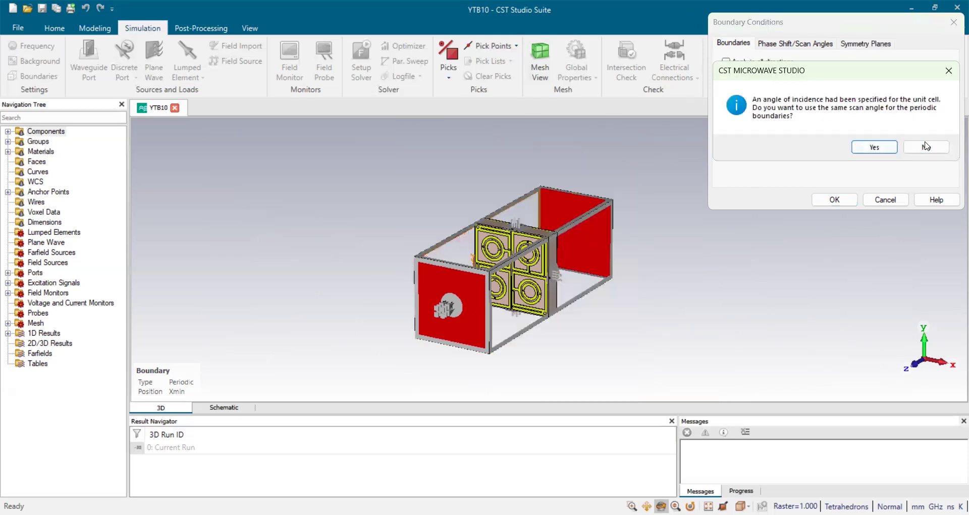
{"action": "left_click", "coordinate": [927, 148]}
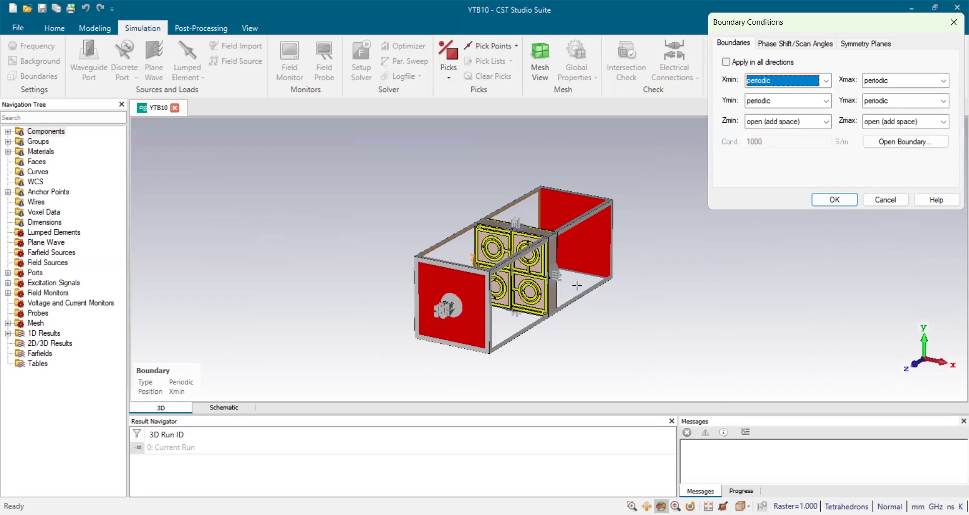
{"action": "left_click", "coordinate": [834, 200]}
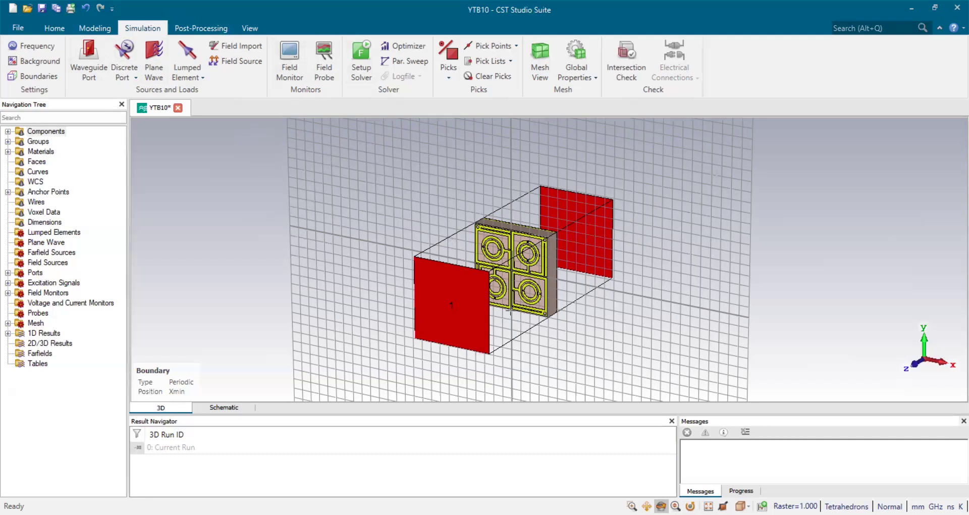
In front view, unite the four circle shapes of component1, Circle1 to Circle 4, with a Boolean Add
{"action": "left_click", "coordinate": [741, 506]}
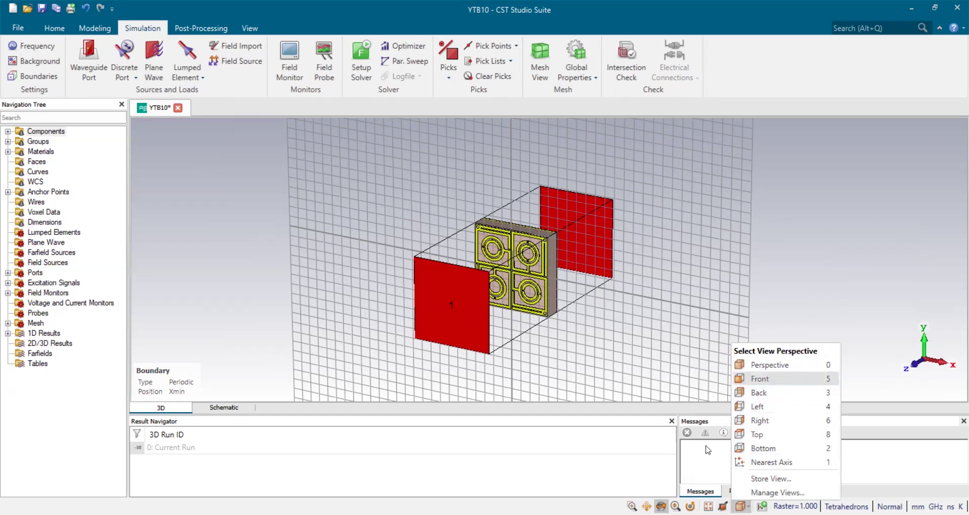
{"action": "key", "text": "5"}
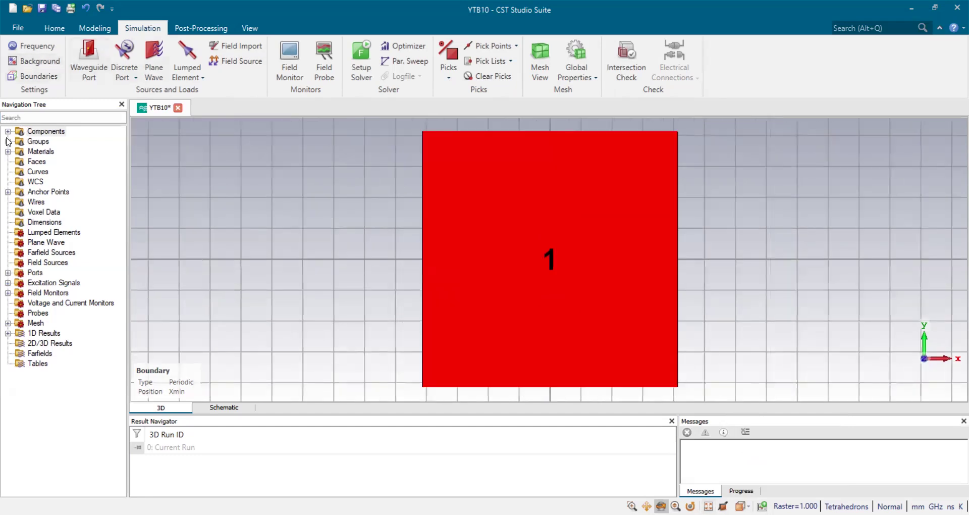
{"action": "left_click", "coordinate": [8, 131]}
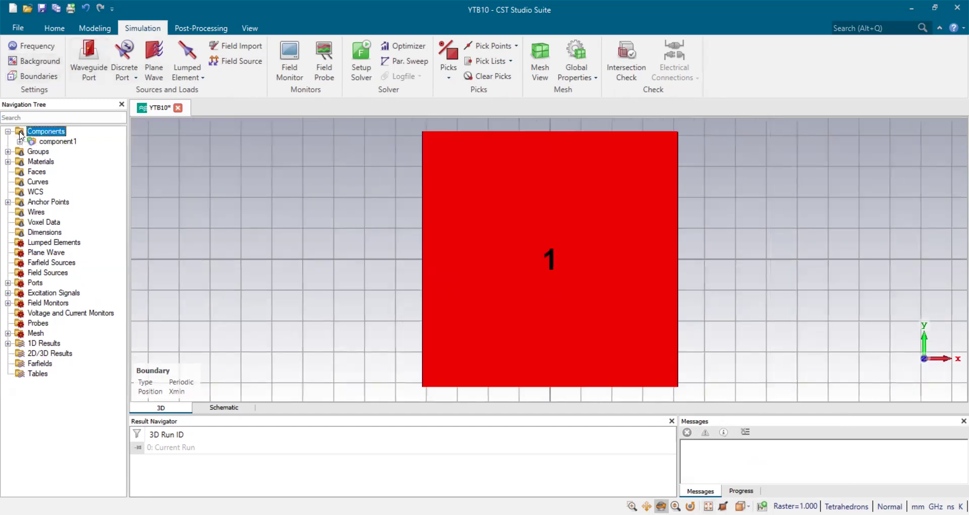
{"action": "double_click", "coordinate": [53, 142]}
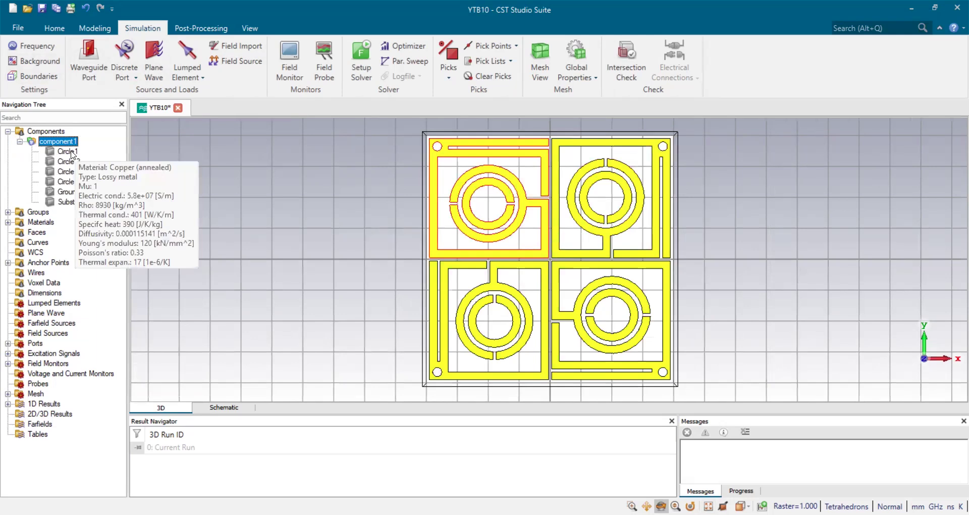
{"action": "left_click", "coordinate": [66, 152]}
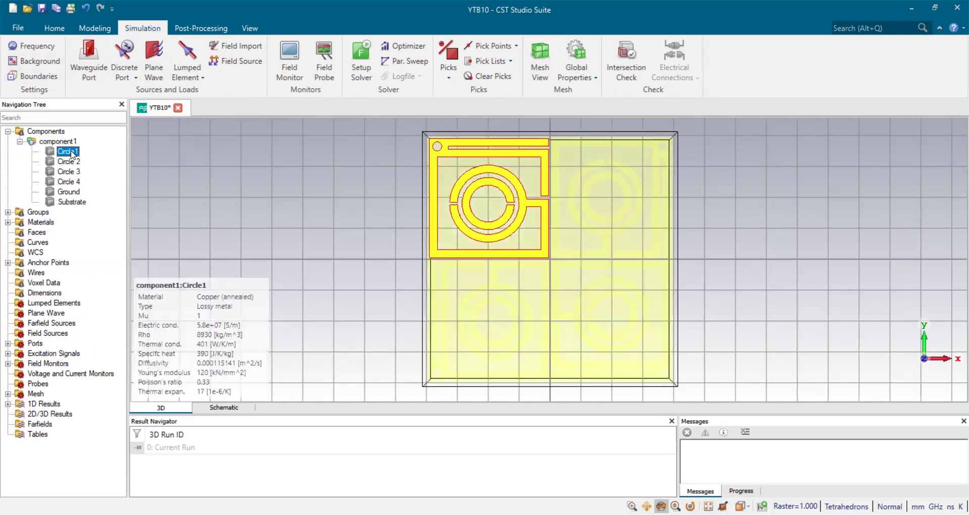
{"action": "left_click", "coordinate": [76, 183], "text": "shift"}
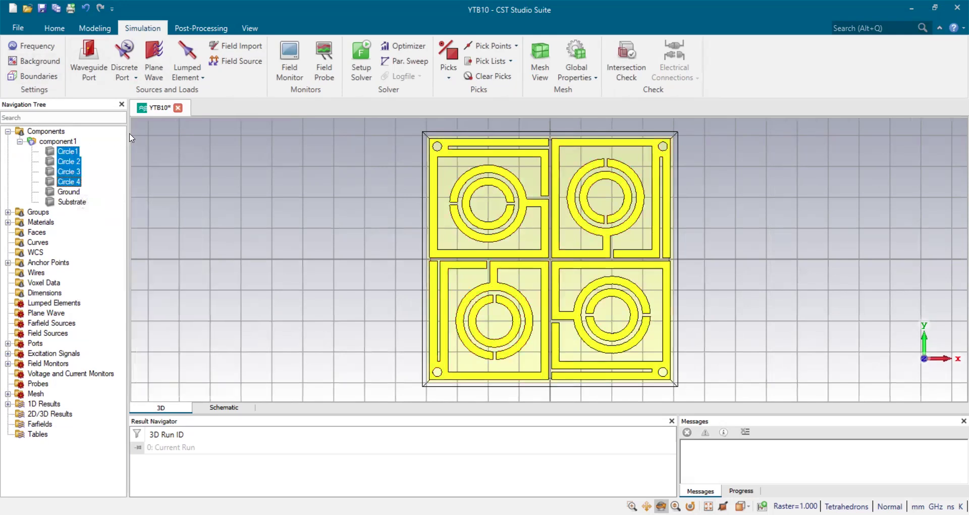
{"action": "left_click", "coordinate": [63, 31]}
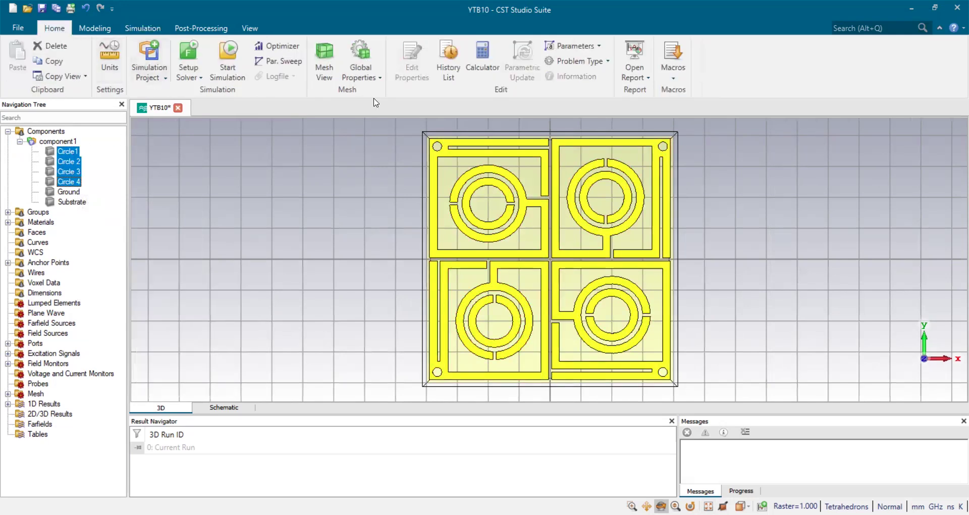
{"action": "left_click", "coordinate": [91, 29]}
{"action": "left_click", "coordinate": [365, 76]}
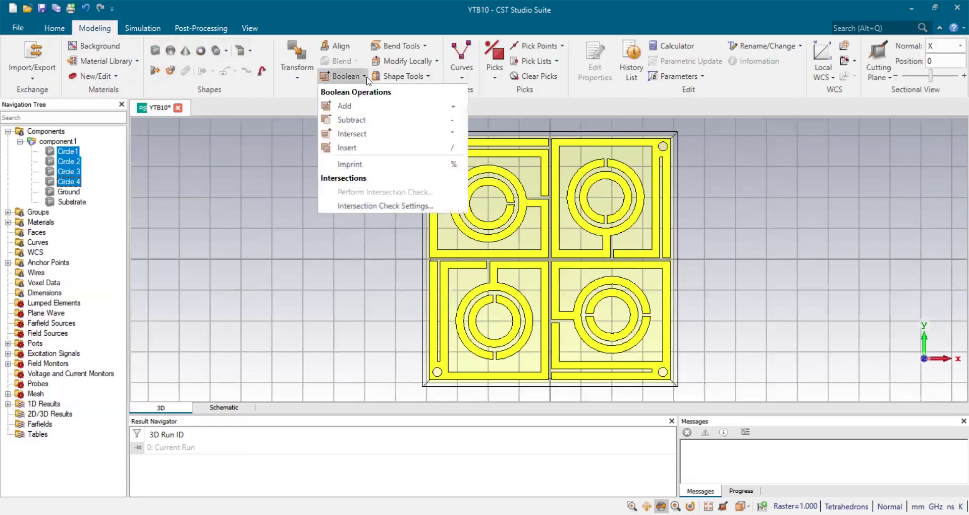
{"action": "left_click", "coordinate": [352, 106]}
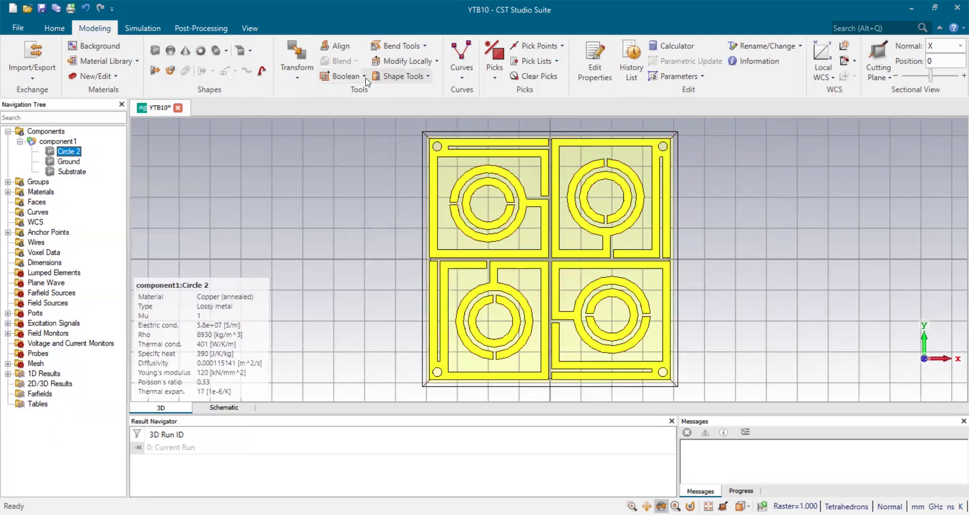
{"action": "left_click", "coordinate": [346, 76]}
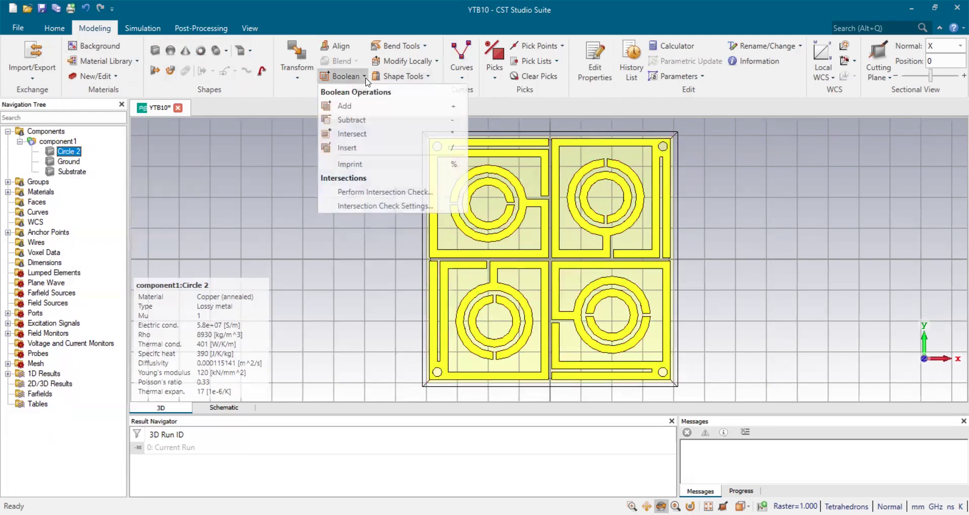
{"action": "left_click", "coordinate": [276, 154]}
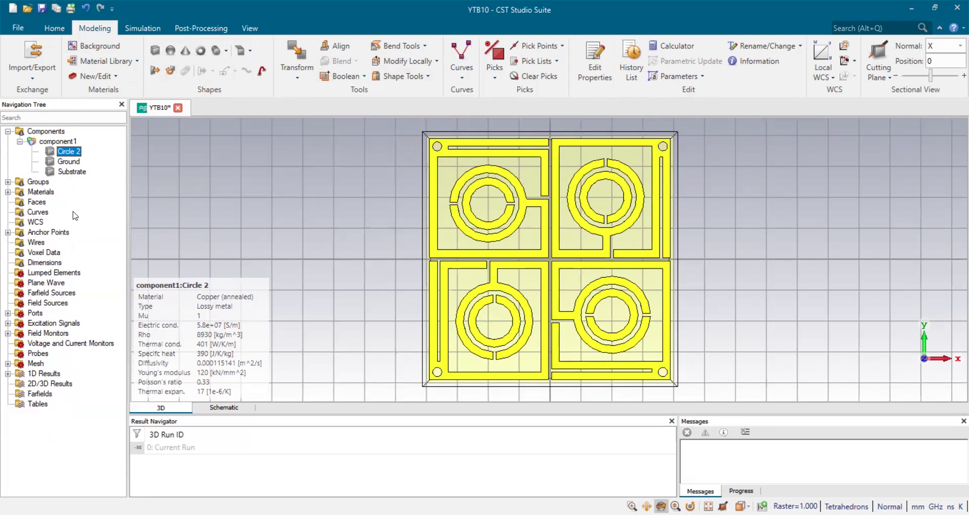
Rename the united copper shape in component1 as Patch
{"action": "right_click", "coordinate": [71, 152]}
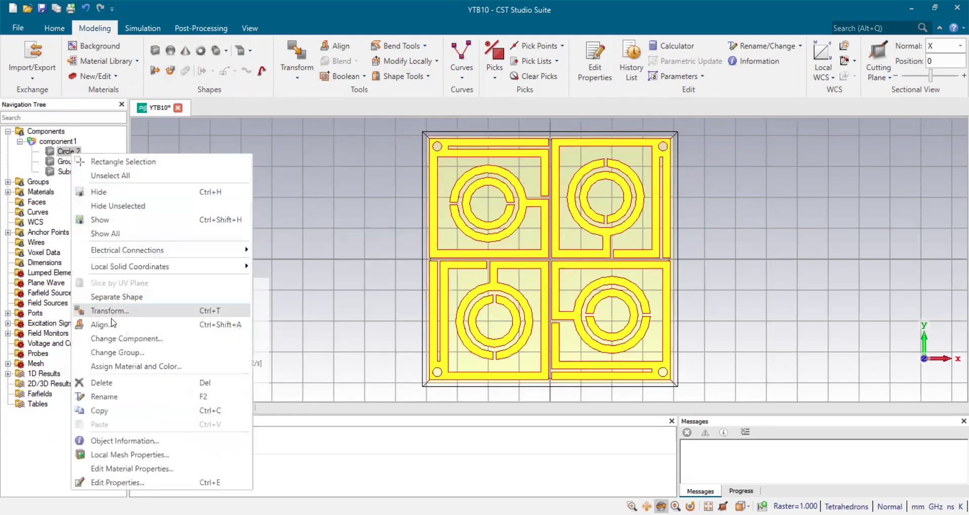
{"action": "key", "text": "Return"}
{"action": "type", "text": "Patc"}
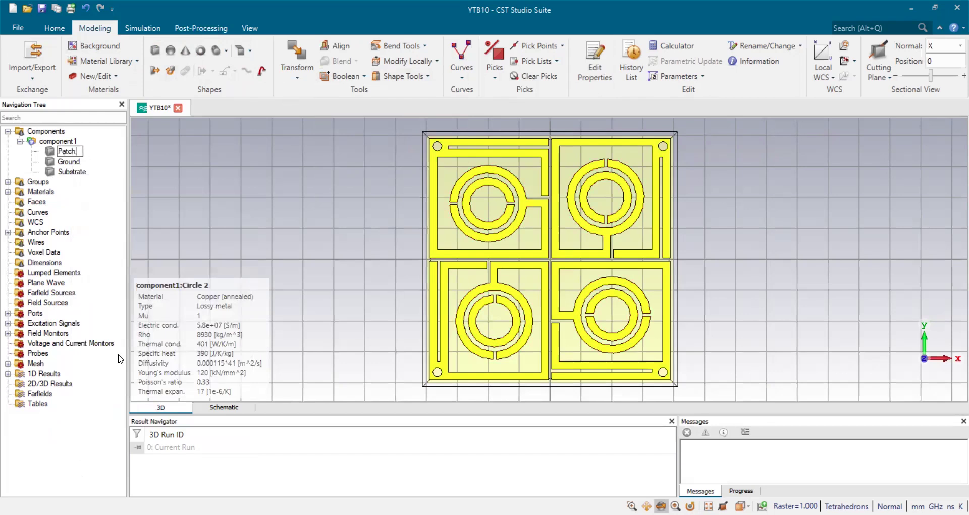
{"action": "type", "text": "h"}
{"action": "key", "text": "Return"}
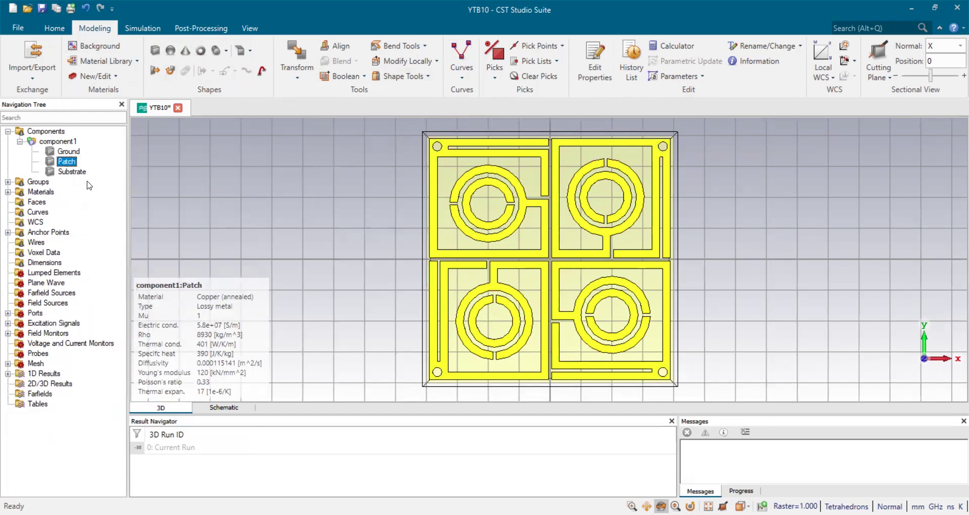
Copy the ground, patch and substrate by translating them 8 mm along Y, previewing the result before applying
{"action": "left_click", "coordinate": [71, 142]}
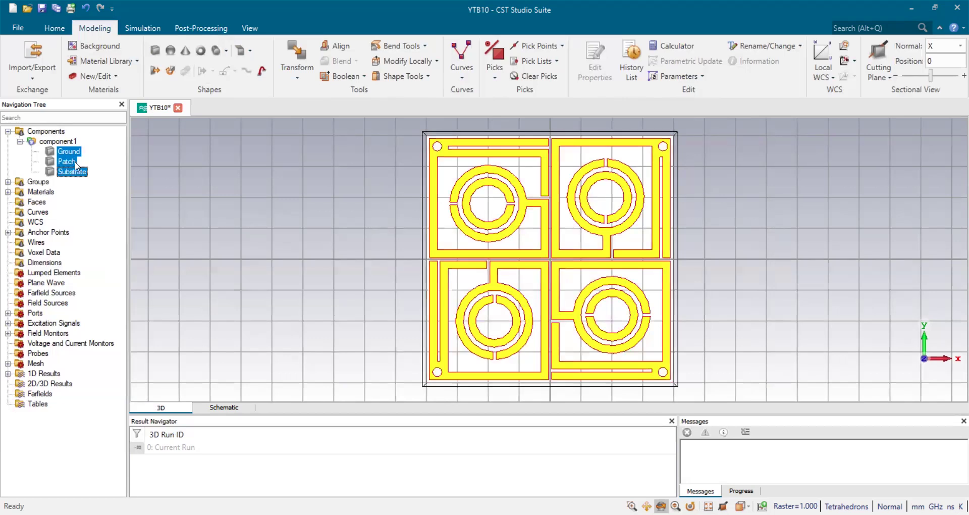
{"action": "left_click", "coordinate": [298, 51]}
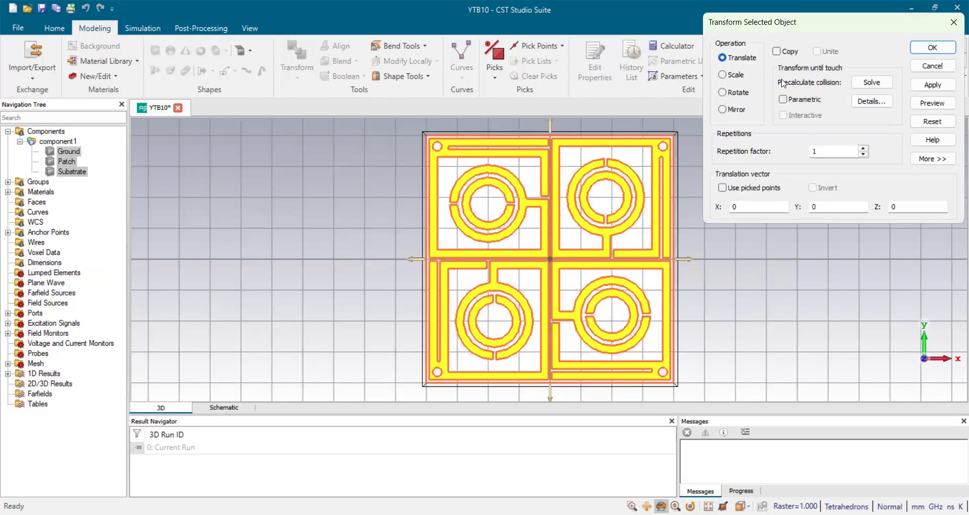
{"action": "left_click", "coordinate": [777, 51]}
{"action": "double_click", "coordinate": [829, 206]}
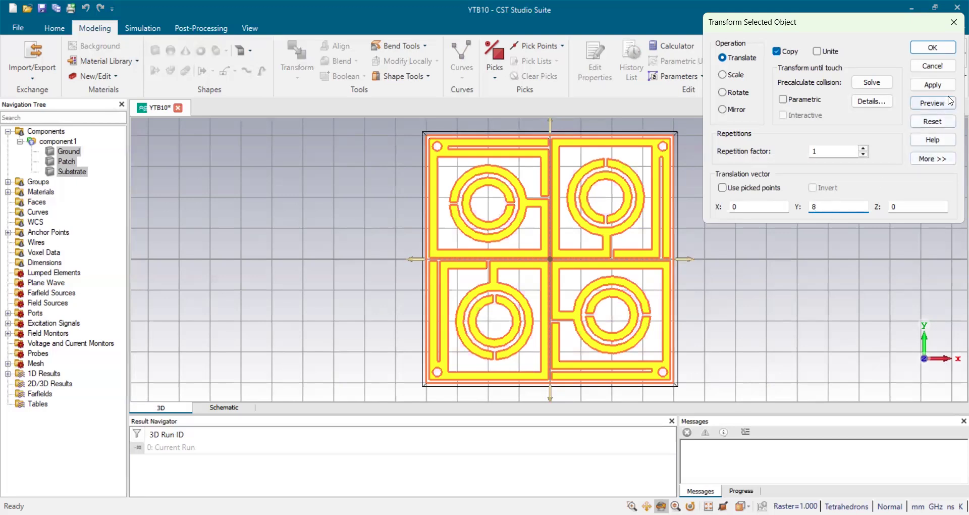
{"action": "left_click", "coordinate": [933, 102]}
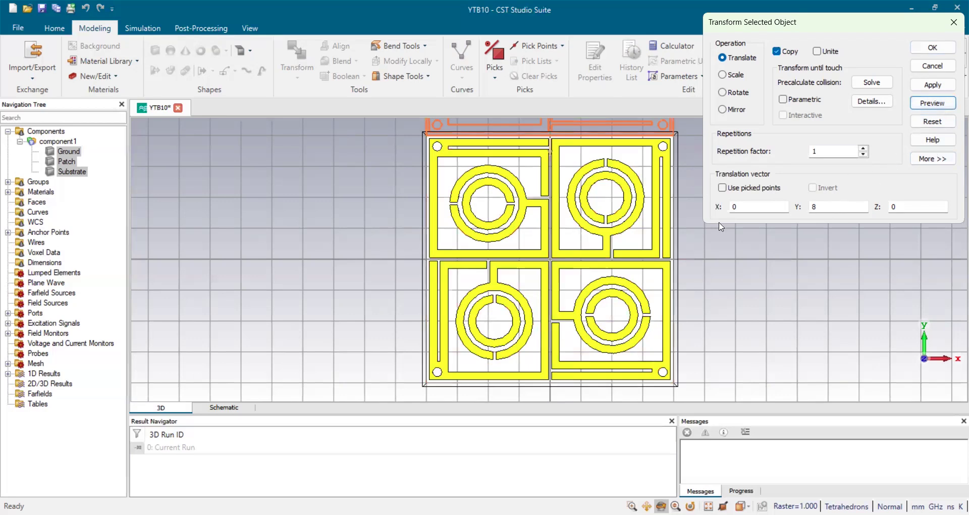
{"action": "scroll", "coordinate": [556, 141], "scroll_direction": "down", "scroll_amount": 5}
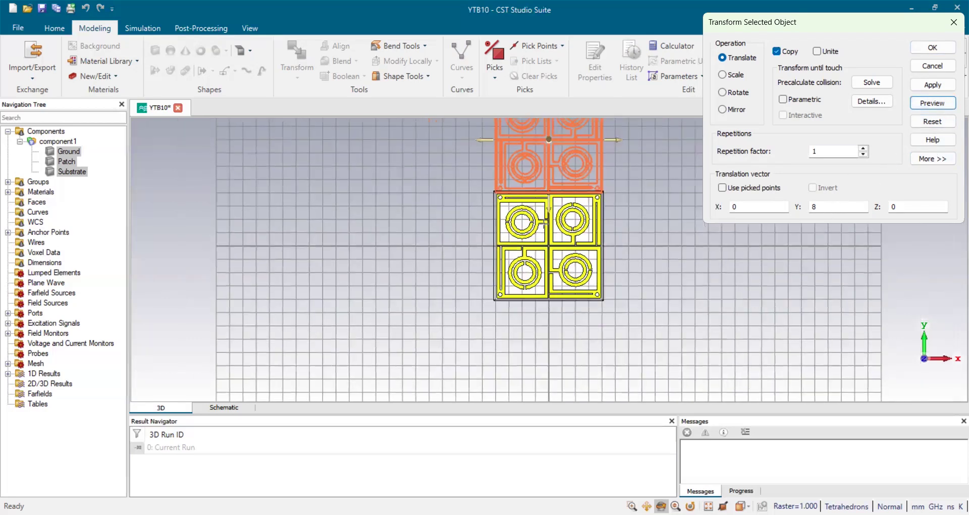
{"action": "scroll", "coordinate": [561, 155], "scroll_direction": "up", "scroll_amount": 4}
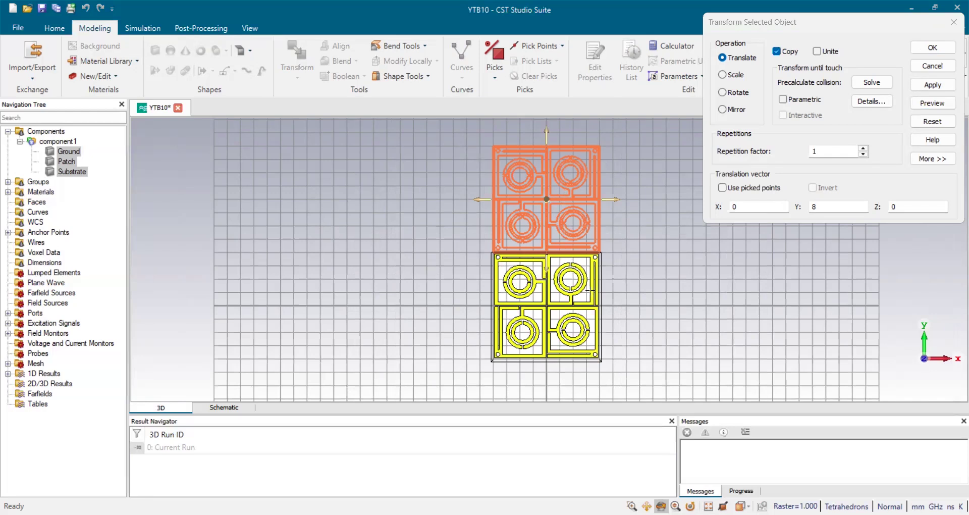
{"action": "left_click", "coordinate": [932, 46]}
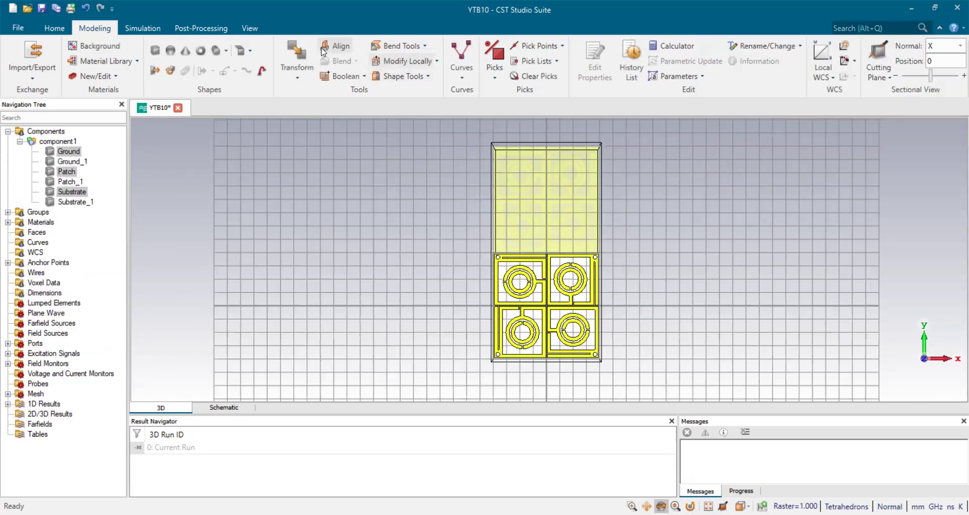
Create another translated copy of the original ground, patch and substrate at -8 mm along Y
{"action": "left_click", "coordinate": [304, 61]}
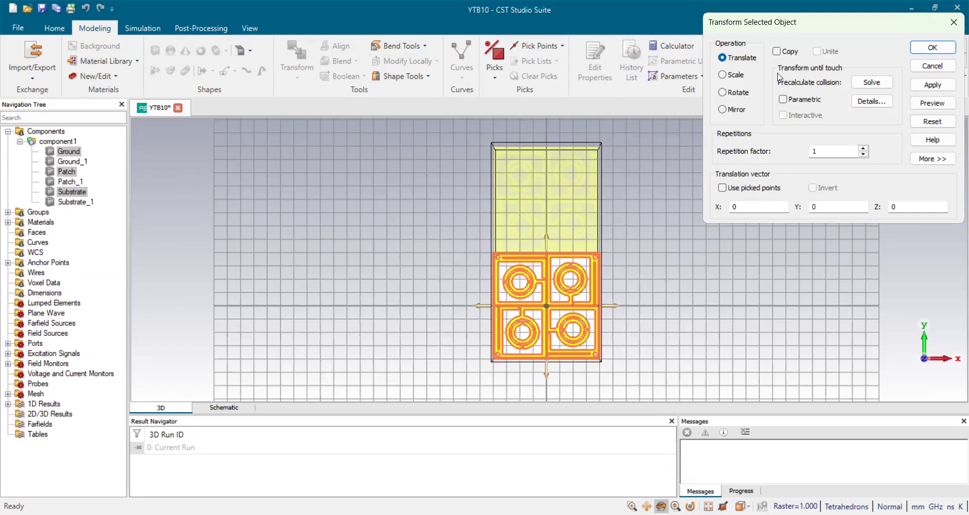
{"action": "left_click", "coordinate": [777, 52]}
{"action": "double_click", "coordinate": [830, 206]}
{"action": "left_click", "coordinate": [934, 103]}
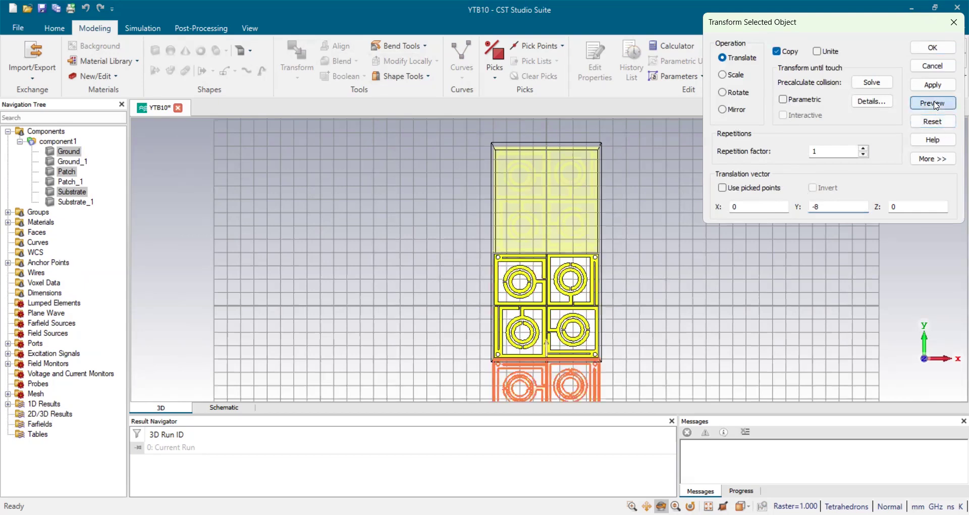
{"action": "scroll", "coordinate": [534, 237], "scroll_direction": "down", "scroll_amount": 2}
{"action": "scroll", "coordinate": [534, 151], "scroll_direction": "up", "scroll_amount": 2}
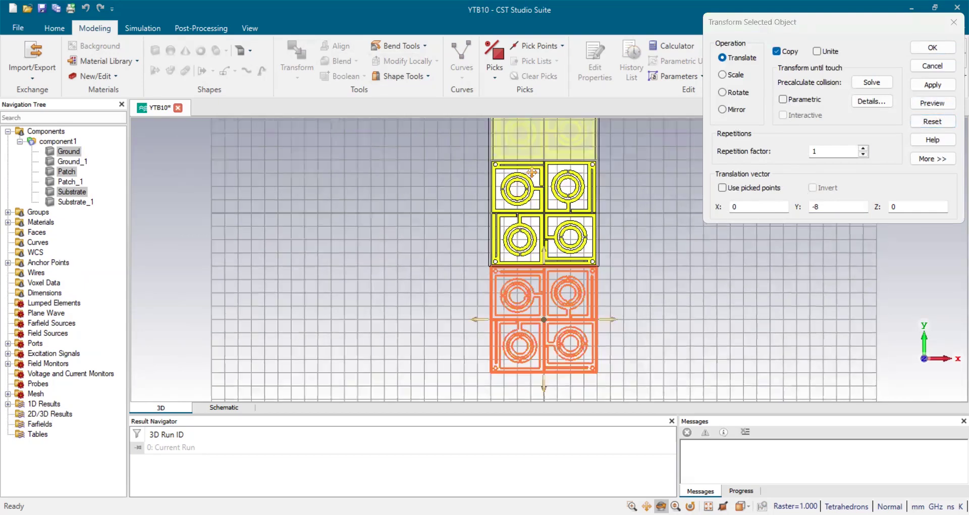
{"action": "scroll", "coordinate": [555, 246], "scroll_direction": "down", "scroll_amount": 1}
{"action": "middle_click_drag", "start_coordinate": [542, 221], "coordinate": [543, 251]}
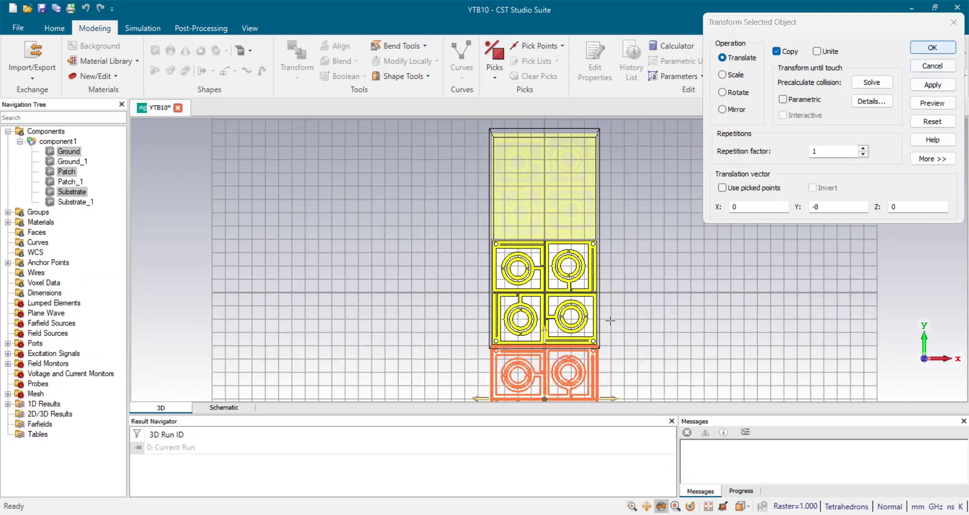
{"action": "key", "text": "Return"}
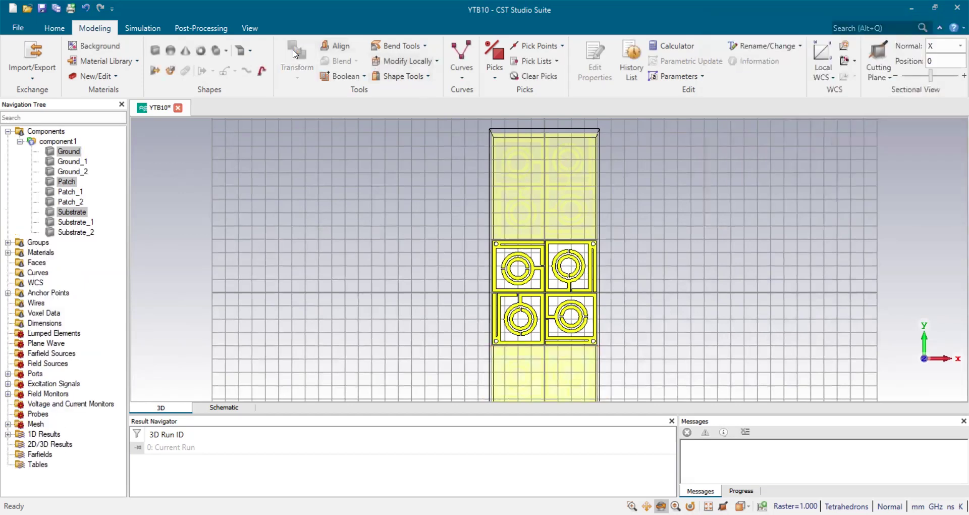
Copy the original ground, patch and substrate with a translation of 8 mm along X
{"action": "left_click", "coordinate": [297, 56]}
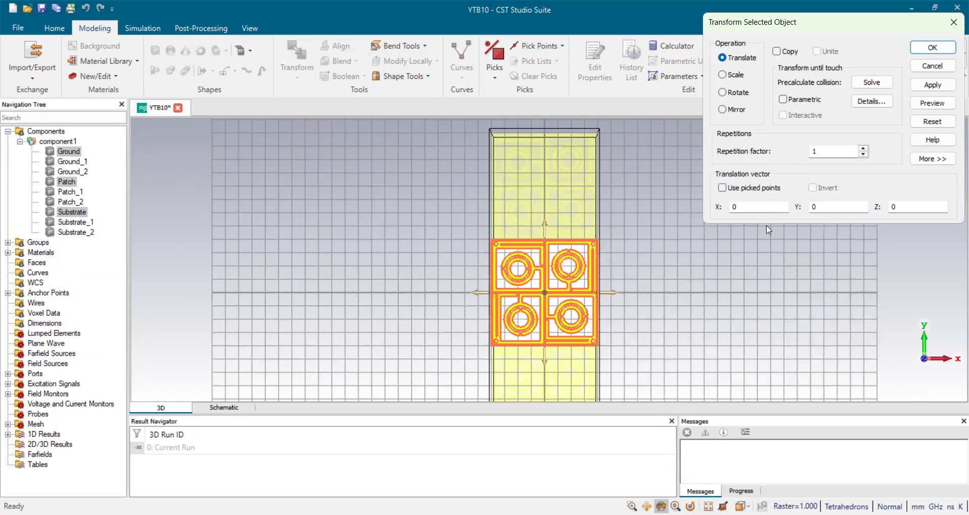
{"action": "double_click", "coordinate": [749, 206]}
{"action": "type", "text": "8"}
{"action": "left_click", "coordinate": [777, 52]}
{"action": "left_click", "coordinate": [933, 104]}
{"action": "left_click", "coordinate": [932, 47]}
Copy the original ground, patch and substrate with a translation of -8 mm along X, previewing before applying
{"action": "left_click", "coordinate": [297, 52]}
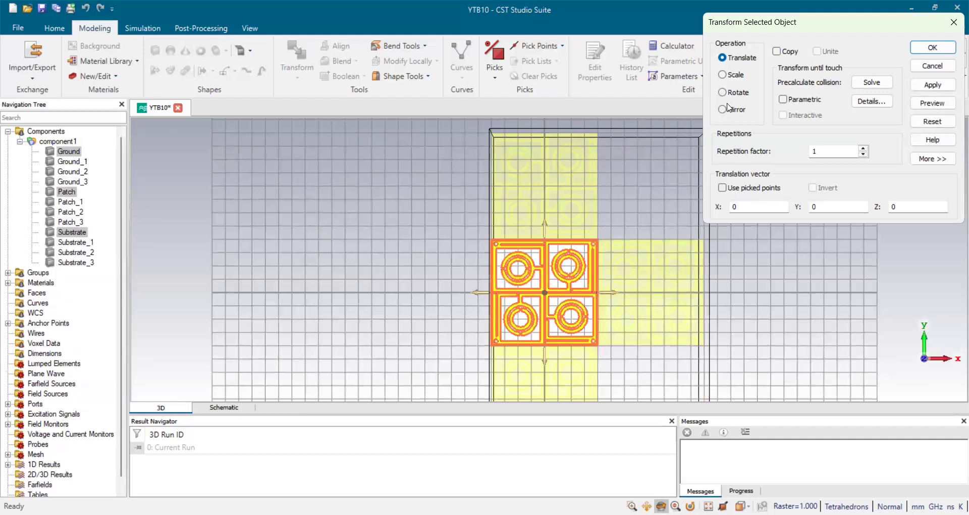
{"action": "left_click", "coordinate": [777, 52]}
{"action": "double_click", "coordinate": [752, 207]}
{"action": "left_click", "coordinate": [930, 104]}
{"action": "left_click", "coordinate": [932, 47]}
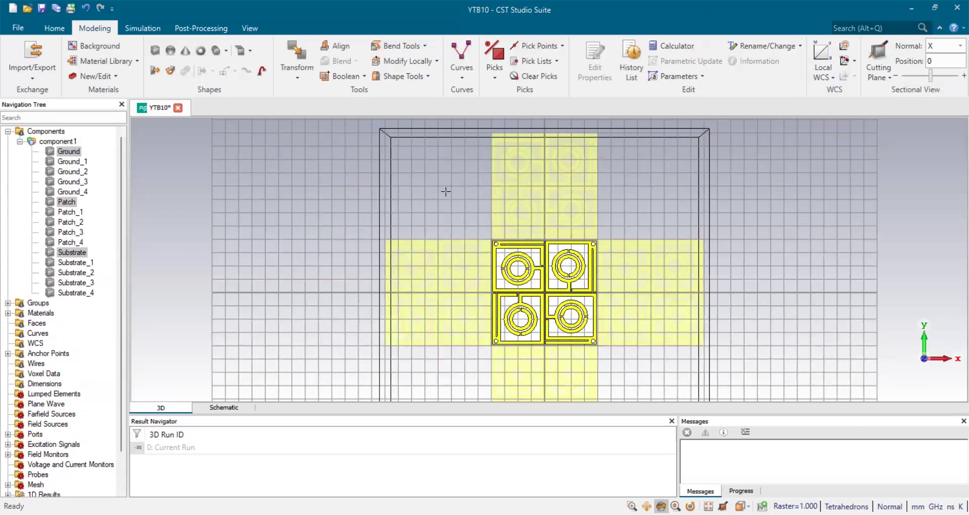
{"action": "key", "text": "Up"}
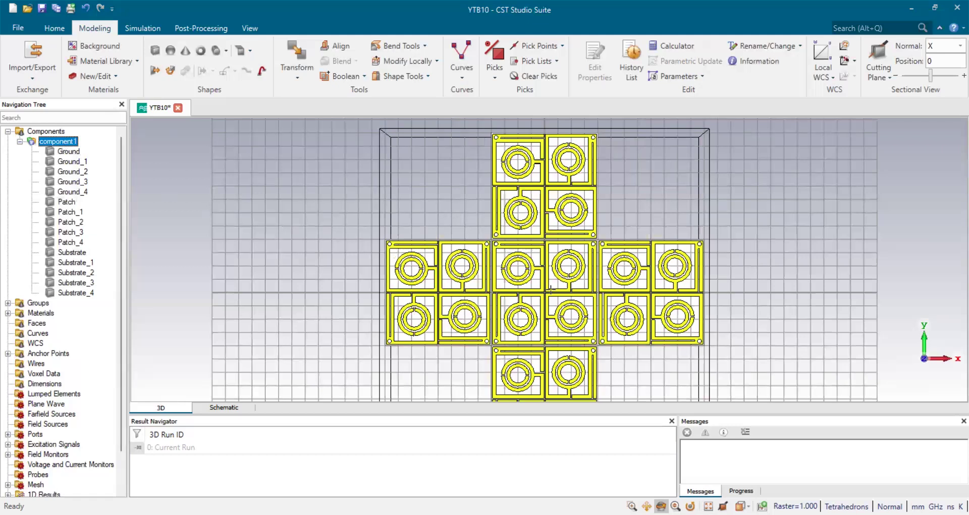
{"action": "scroll", "coordinate": [581, 264], "scroll_direction": "up", "scroll_amount": 2}
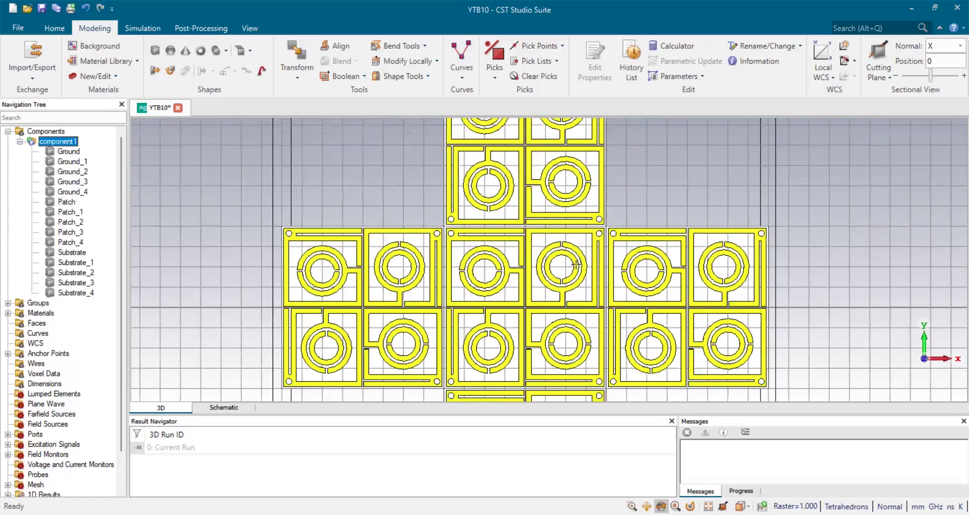
{"action": "key", "text": "space"}
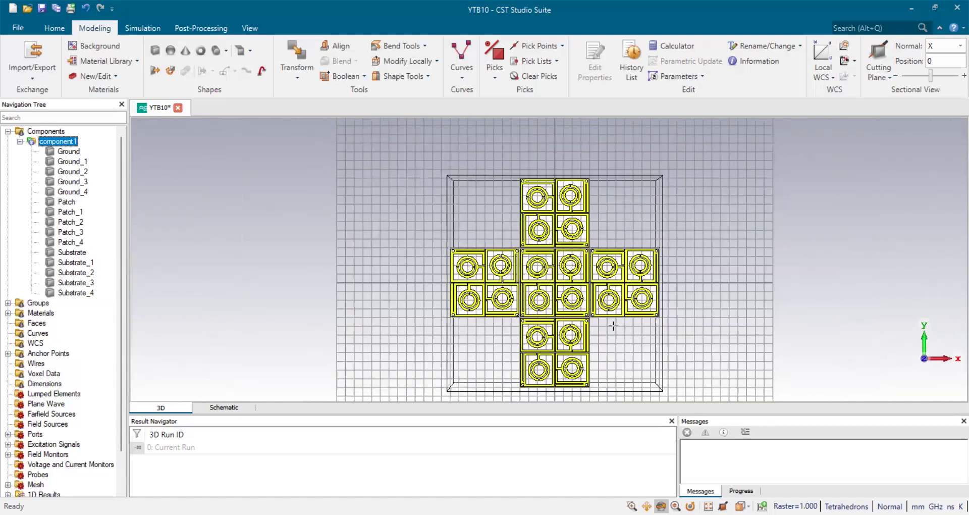
Copy Ground_1, Patch_1 and Substrate_1 with a translation of -8 mm along X to fill the array's upper-left corner
{"action": "left_click", "coordinate": [74, 162]}
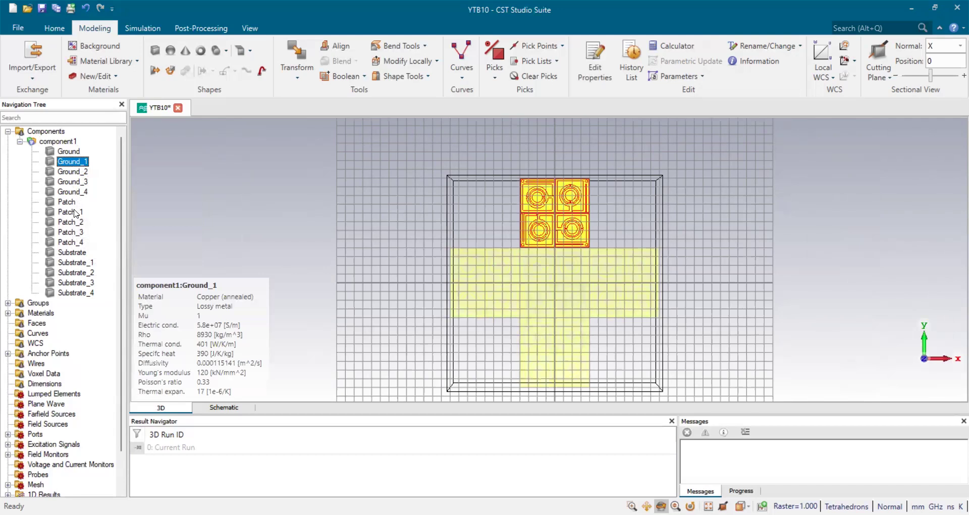
{"action": "left_click", "coordinate": [75, 212], "text": "ctrl"}
{"action": "left_click", "coordinate": [78, 262], "text": "ctrl"}
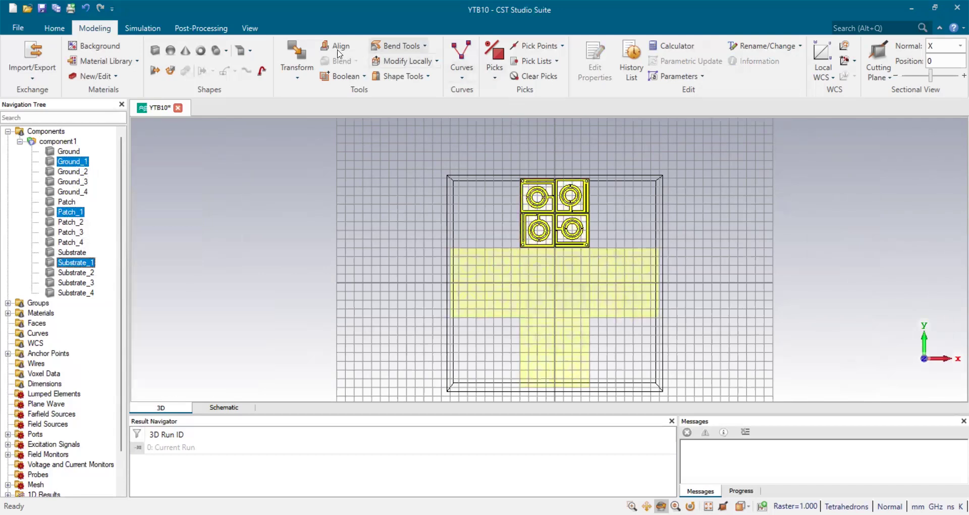
{"action": "left_click", "coordinate": [295, 49]}
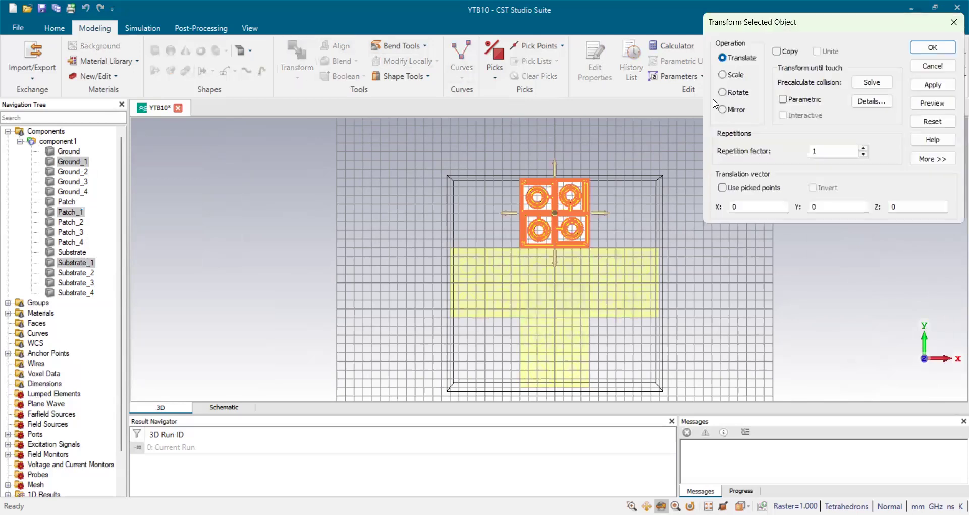
{"action": "left_click", "coordinate": [761, 207]}
{"action": "left_click", "coordinate": [933, 103]}
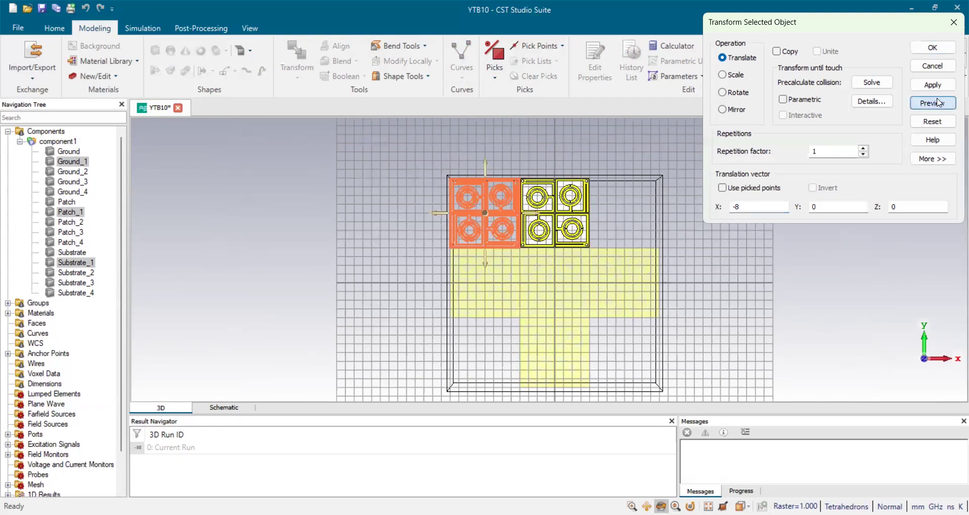
{"action": "left_click", "coordinate": [777, 51]}
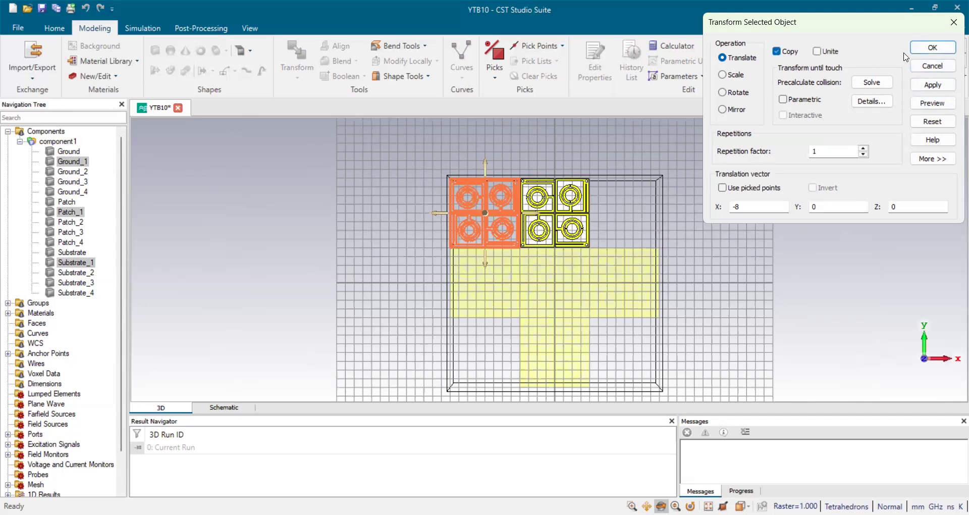
{"action": "left_click", "coordinate": [934, 48]}
Copy Ground_1, Patch_1 and Substrate_1 with a translation of 8 mm along X to fill the array's upper-right corner
{"action": "left_click", "coordinate": [297, 58]}
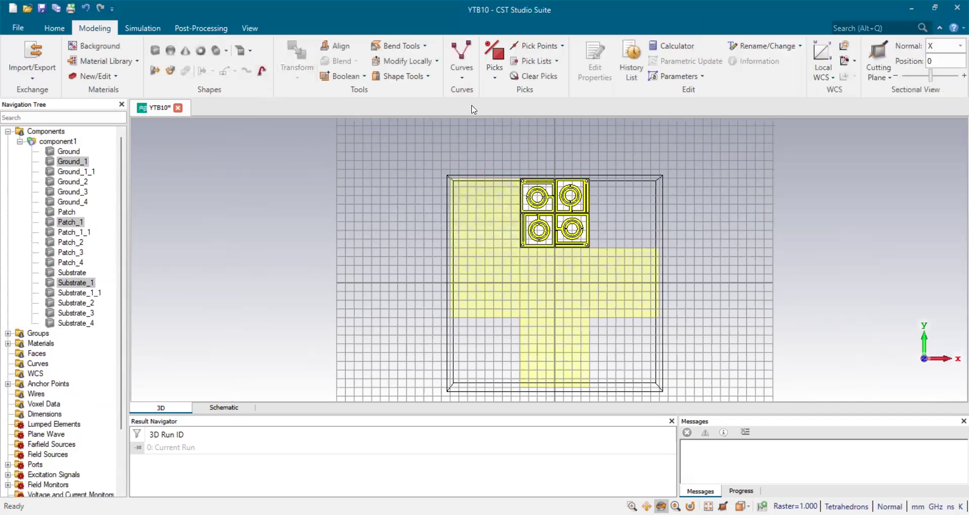
{"action": "left_click", "coordinate": [790, 52]}
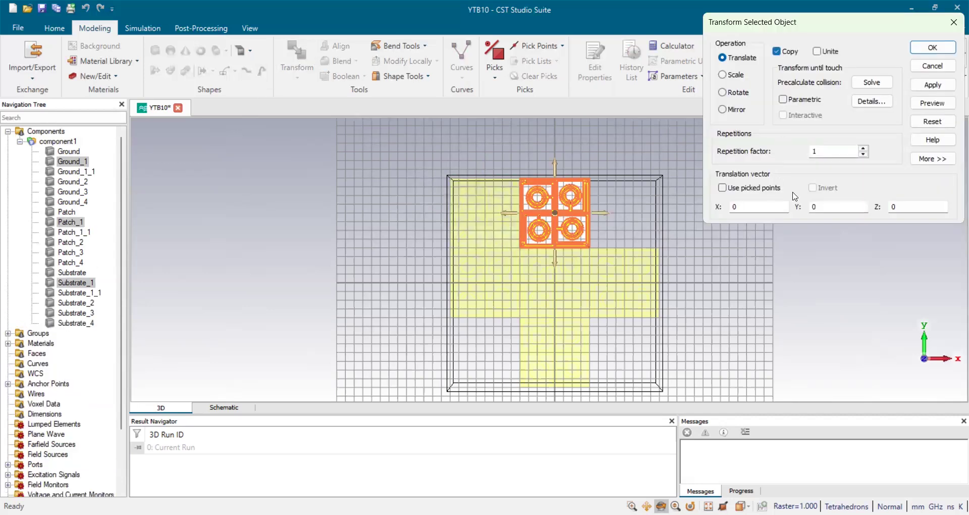
{"action": "double_click", "coordinate": [742, 207]}
{"action": "type", "text": "8"}
{"action": "left_click", "coordinate": [933, 103]}
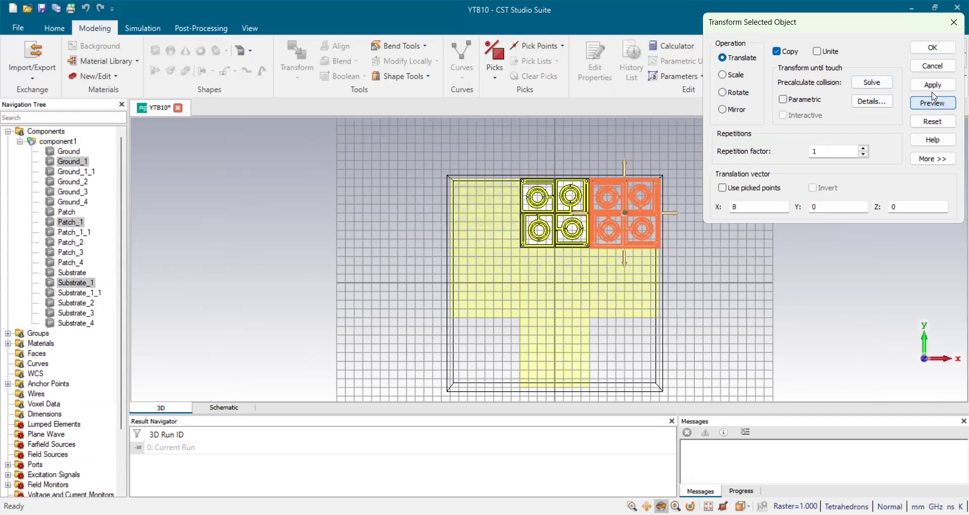
{"action": "left_click", "coordinate": [934, 47]}
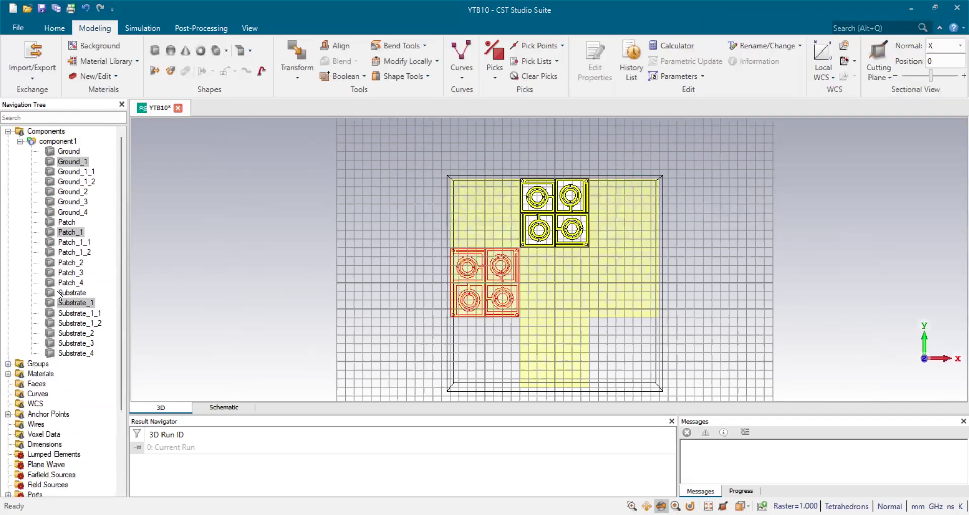
Copy Ground_2, Patch_2 and Substrate_2 with a translation of 8 mm along X to fill the array's lower-right corner
{"action": "left_click", "coordinate": [84, 335]}
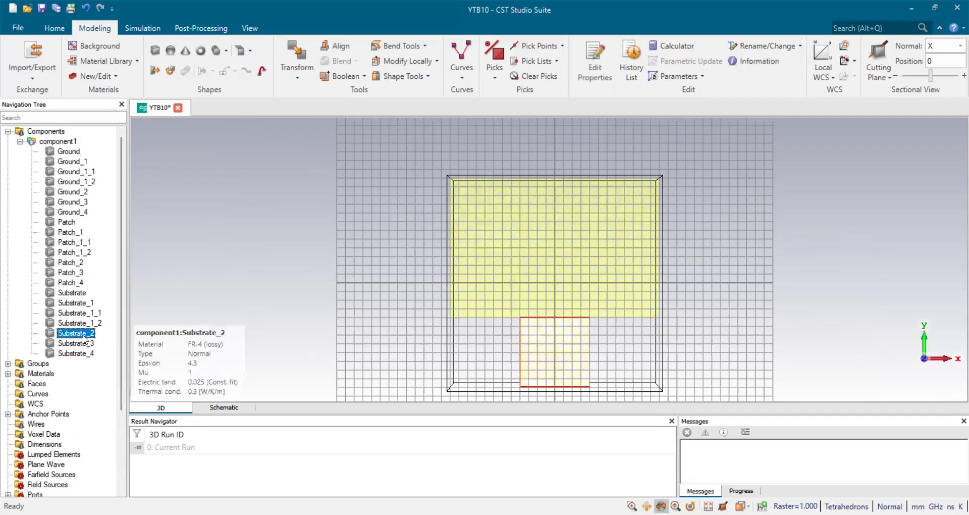
{"action": "left_click", "coordinate": [70, 262], "text": "ctrl"}
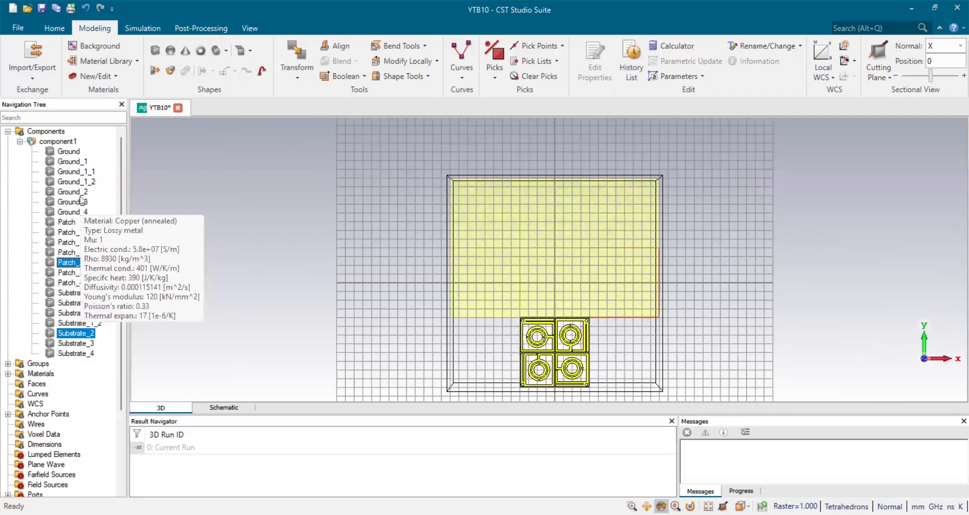
{"action": "left_click", "coordinate": [73, 192], "text": "ctrl"}
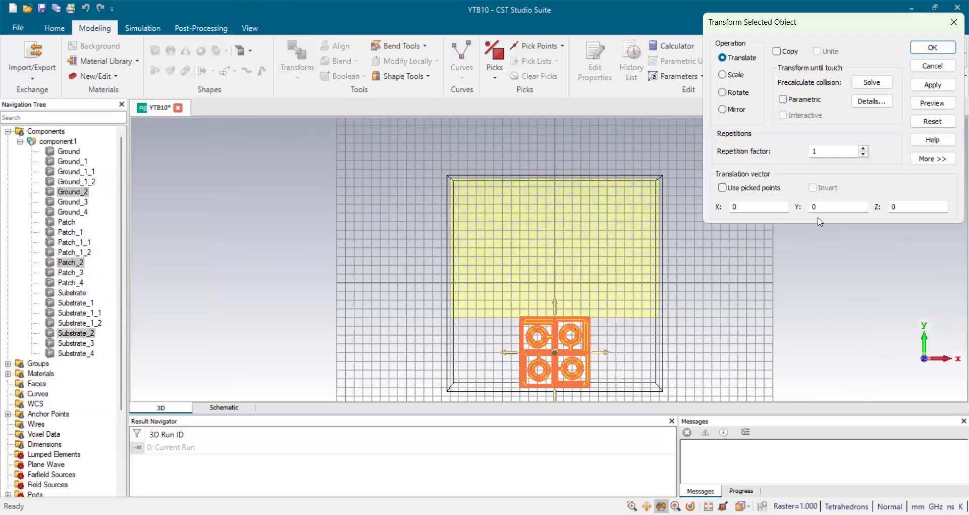
{"action": "double_click", "coordinate": [751, 206]}
{"action": "left_click", "coordinate": [777, 51]}
{"action": "left_click", "coordinate": [933, 103]}
{"action": "left_click", "coordinate": [932, 85]}
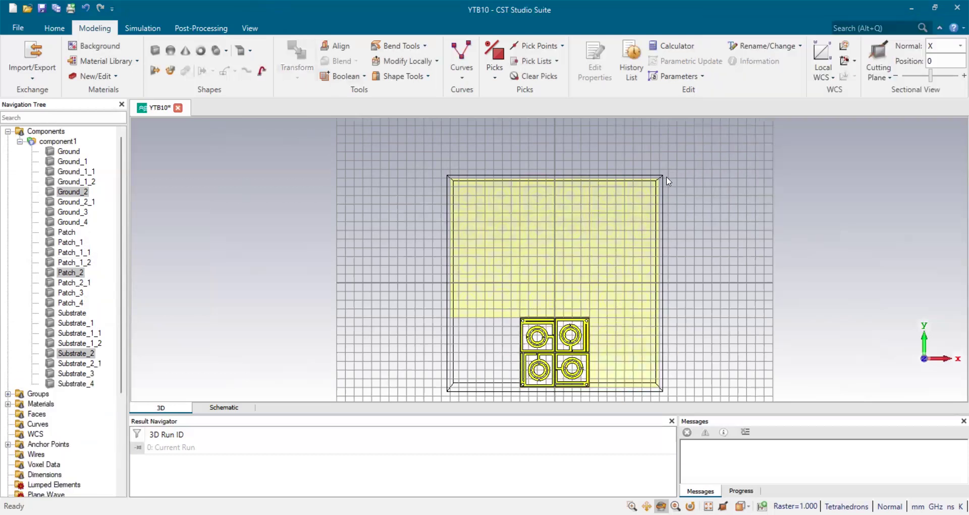
Copy Ground_2, Patch_2 and Substrate_2 with a translation of -8 mm along X to fill the array's lower-left corner
{"action": "double_click", "coordinate": [745, 206]}
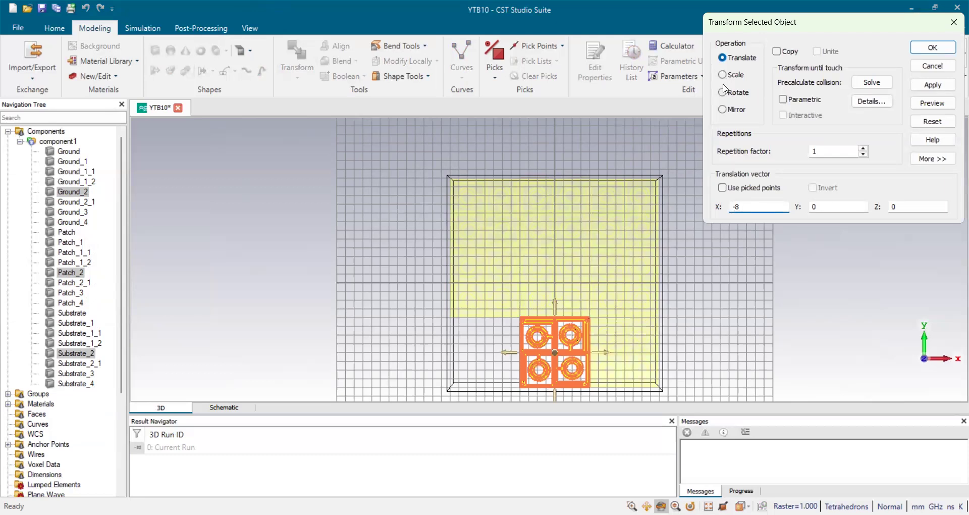
{"action": "left_click", "coordinate": [778, 51]}
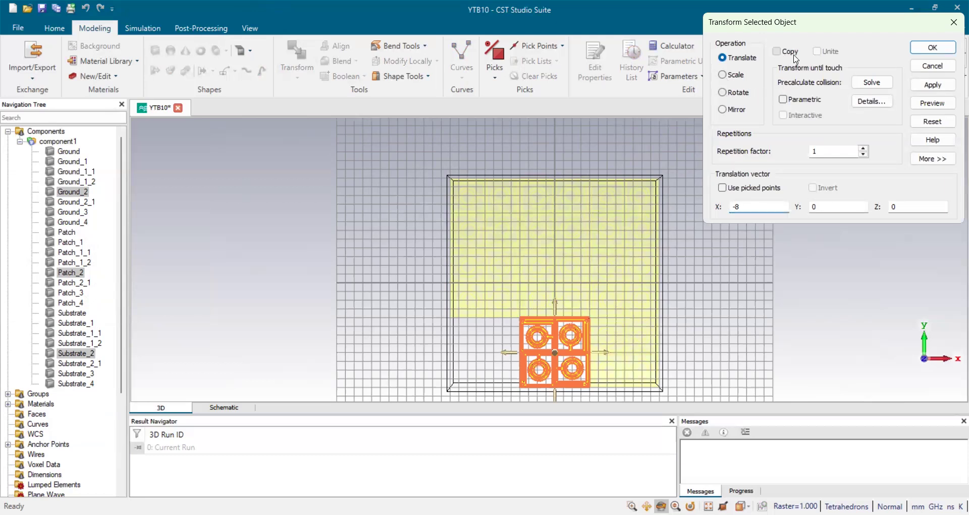
{"action": "left_click", "coordinate": [927, 87]}
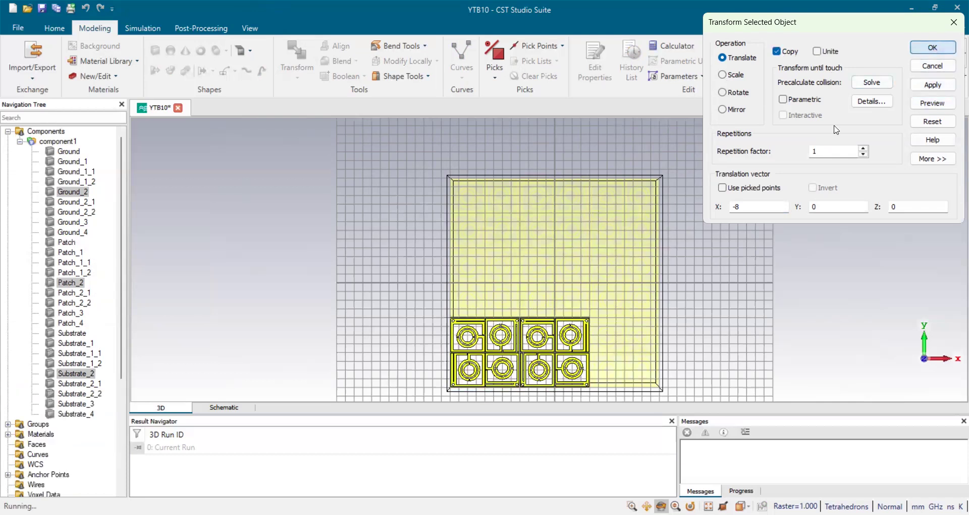
{"action": "key", "text": "Escape"}
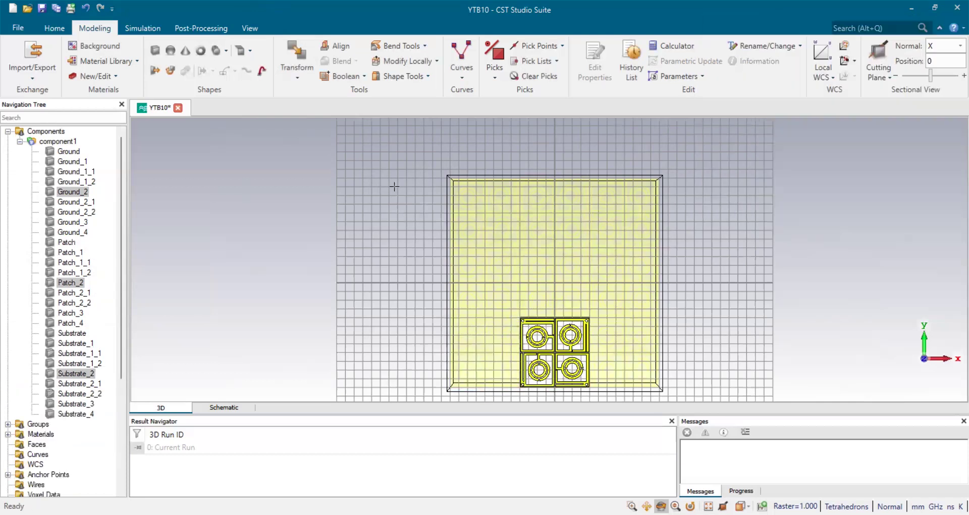
Examine the complete array in component1 and check where port1 and port2 sit relative to it
{"action": "left_click", "coordinate": [57, 141]}
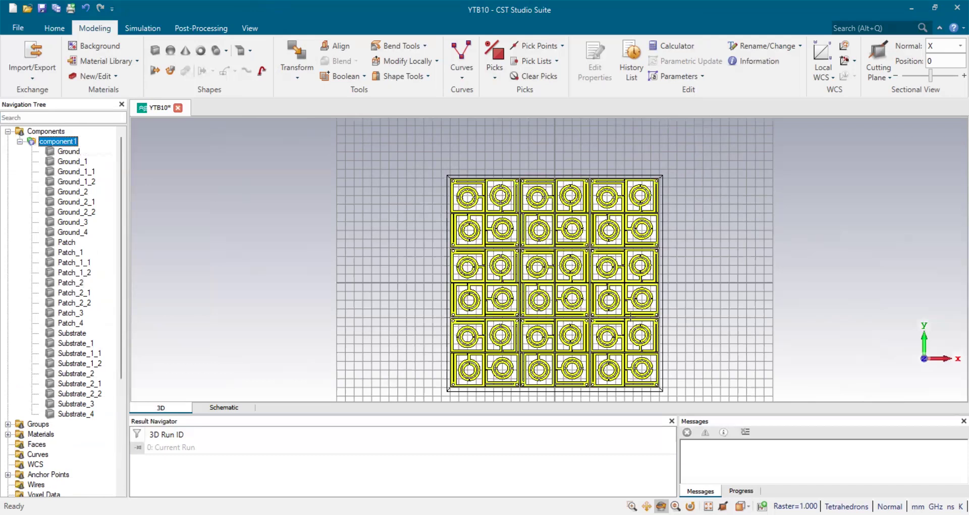
{"action": "scroll", "coordinate": [560, 311], "scroll_direction": "up", "scroll_amount": 2}
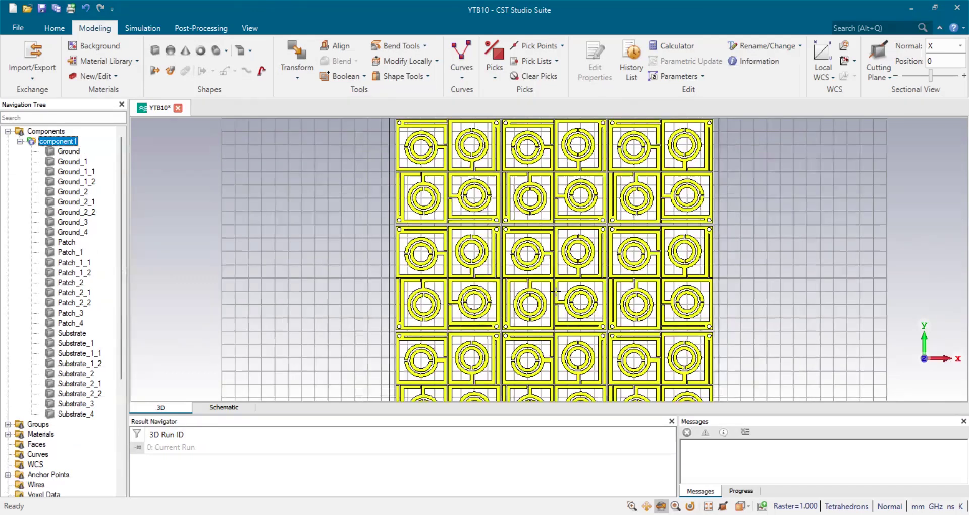
{"action": "scroll", "coordinate": [555, 291], "scroll_direction": "down", "scroll_amount": 2}
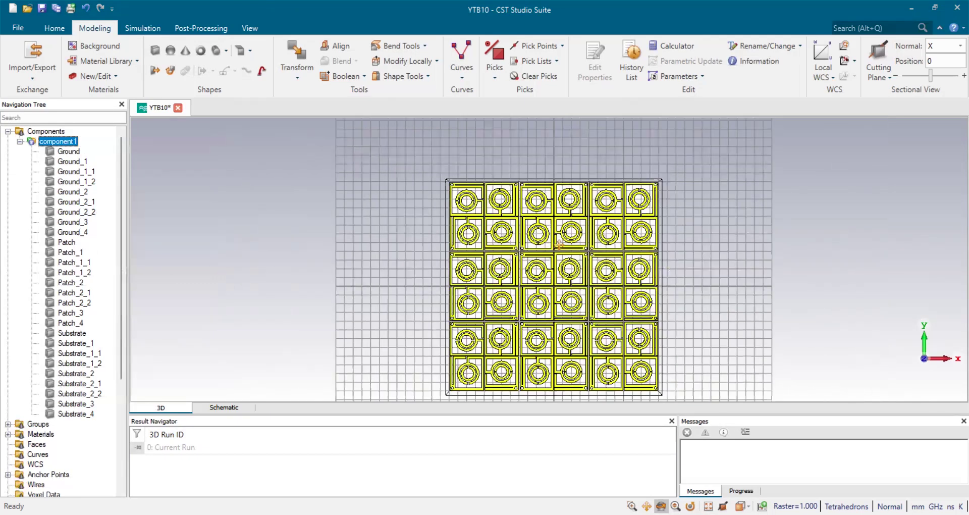
{"action": "left_click", "coordinate": [562, 257]}
{"action": "scroll", "coordinate": [548, 326], "scroll_direction": "up", "scroll_amount": 1, "text": "shift"}
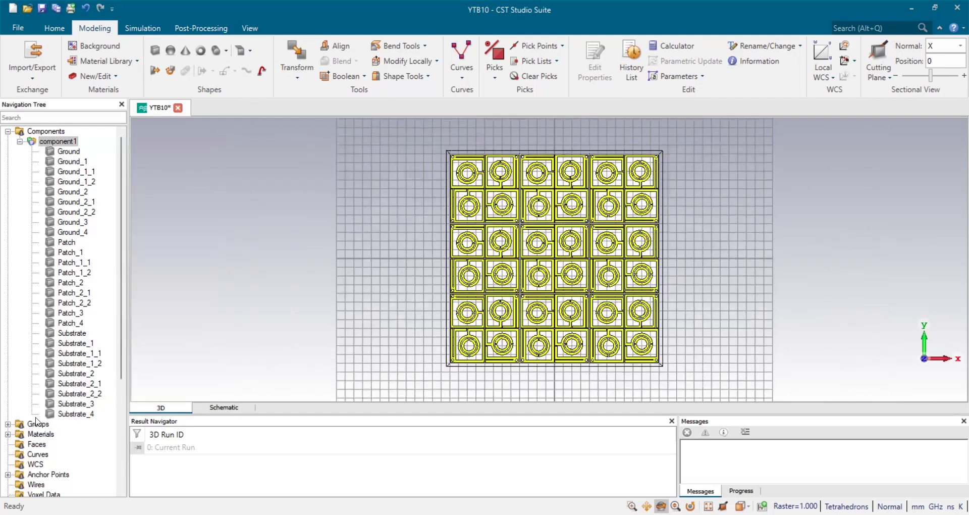
{"action": "scroll", "coordinate": [45, 419], "scroll_direction": "down", "scroll_amount": 4}
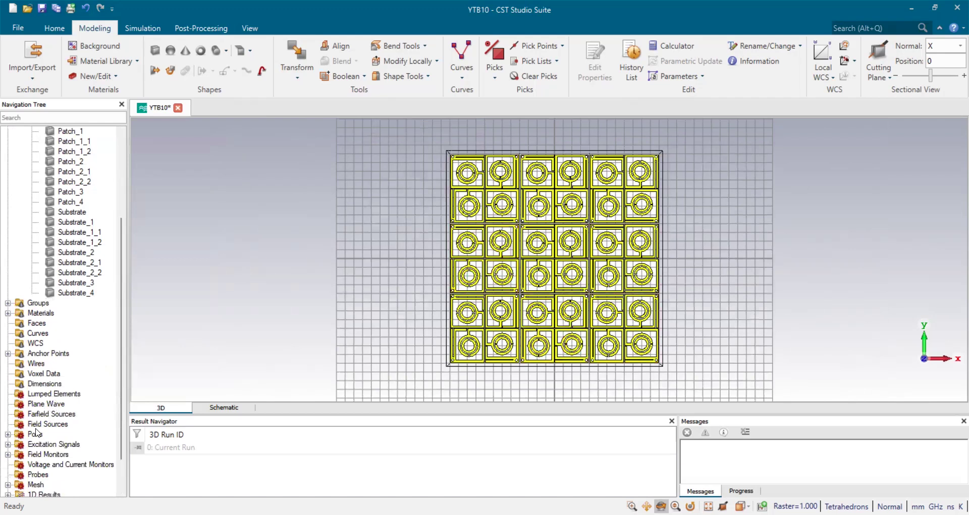
{"action": "left_click", "coordinate": [8, 434]}
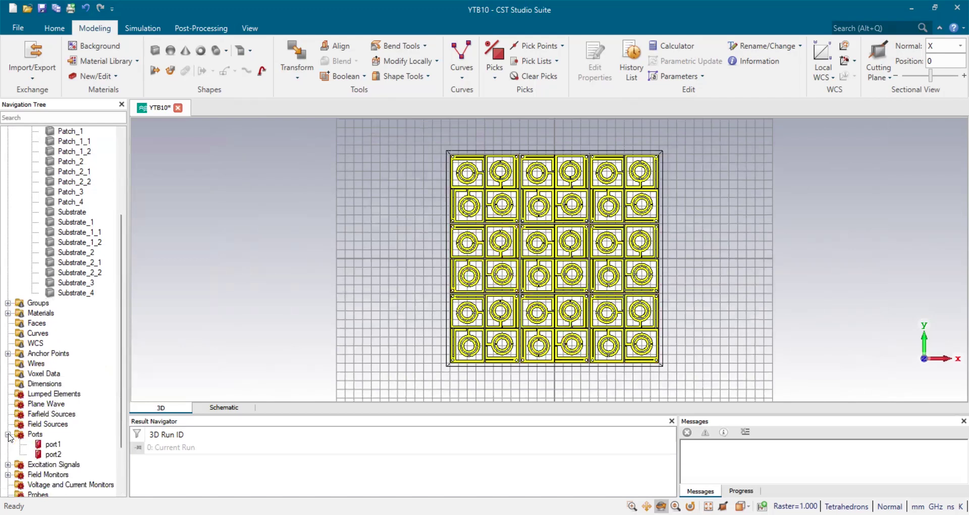
{"action": "left_click", "coordinate": [53, 448]}
{"action": "left_click_drag", "start_coordinate": [411, 331], "coordinate": [585, 285]}
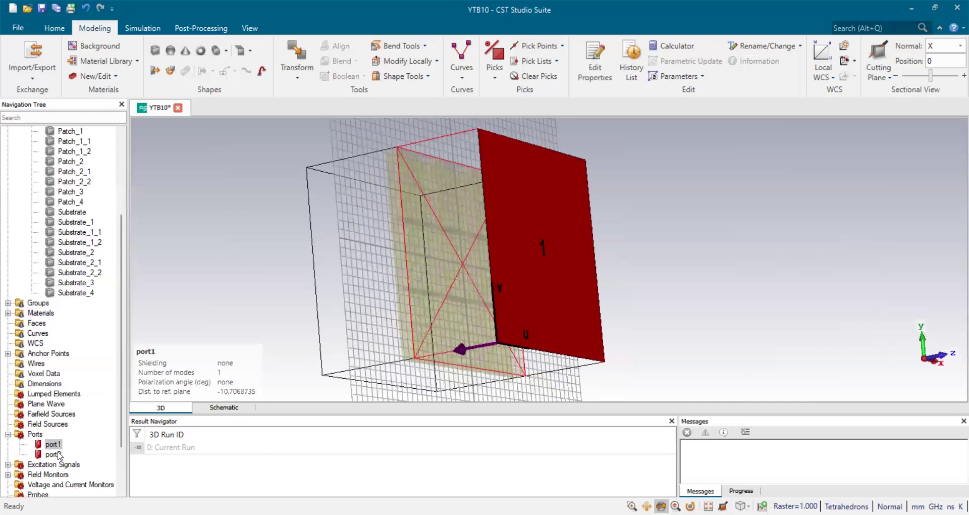
{"action": "left_click", "coordinate": [53, 455]}
{"action": "left_click_drag", "start_coordinate": [384, 297], "coordinate": [505, 353]}
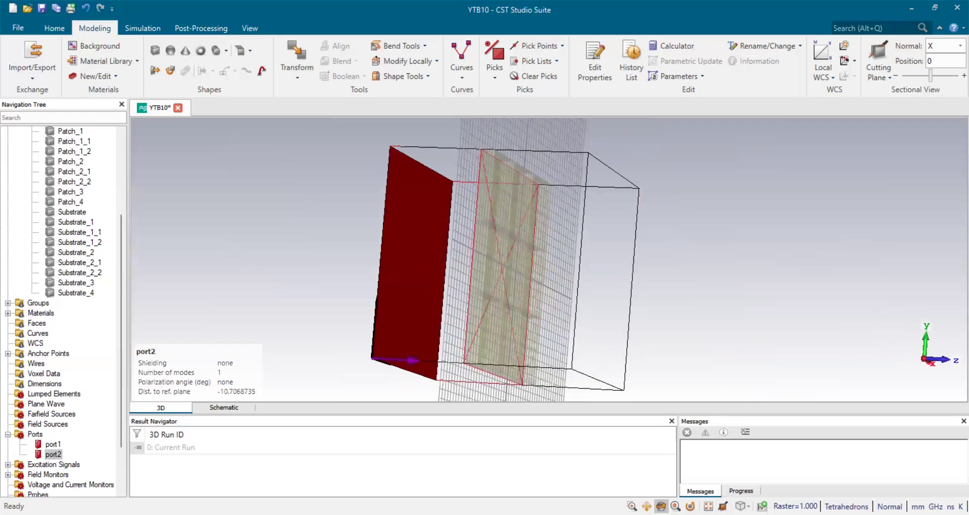
Inspect the component1 array from the front view and from oblique angles
{"action": "left_click", "coordinate": [741, 506]}
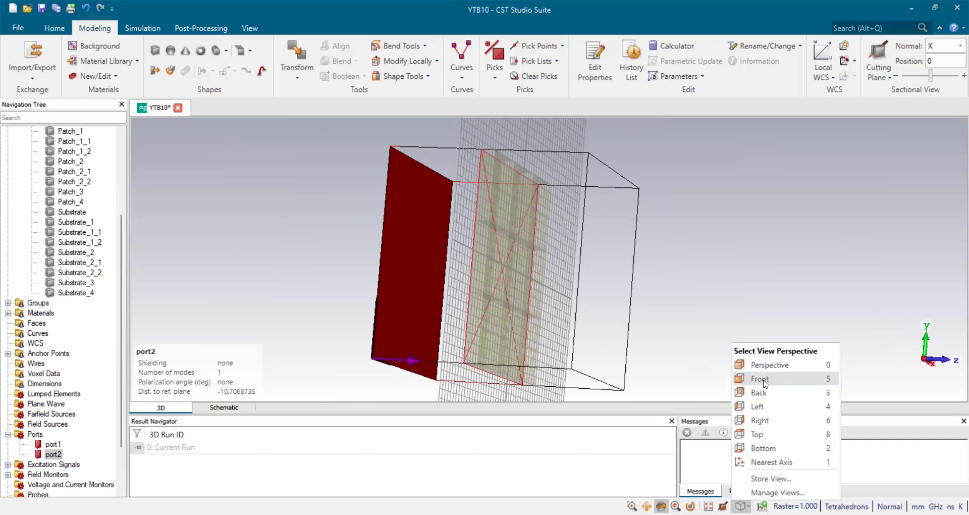
{"action": "left_click", "coordinate": [760, 378]}
{"action": "scroll", "coordinate": [101, 181], "scroll_direction": "up", "scroll_amount": 4}
{"action": "left_click", "coordinate": [45, 142]}
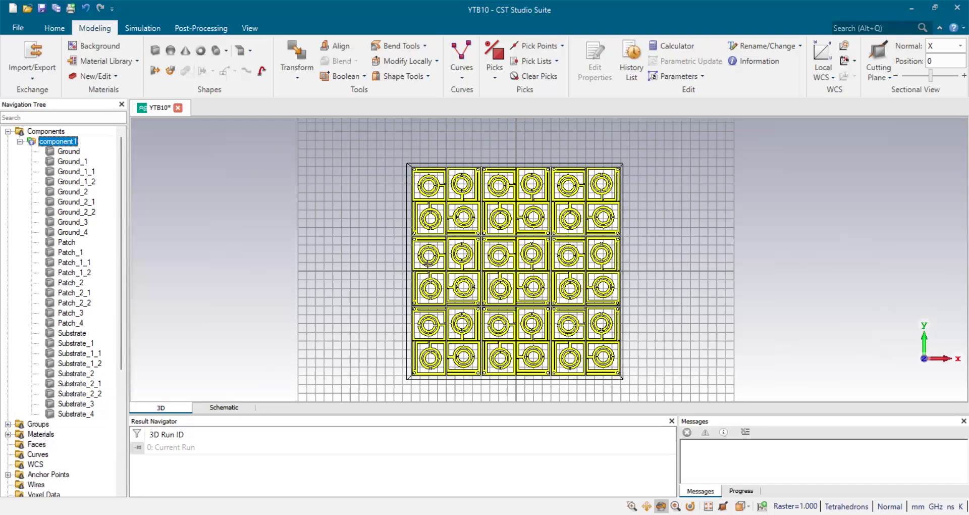
{"action": "left_click", "coordinate": [405, 266]}
{"action": "left_click_drag", "start_coordinate": [434, 266], "coordinate": [533, 233]}
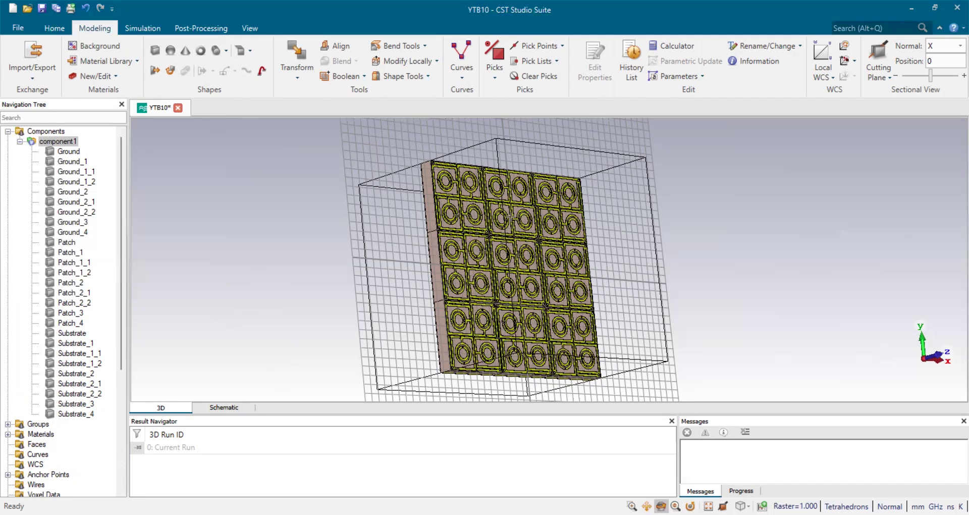
{"action": "left_click_drag", "start_coordinate": [511, 217], "coordinate": [426, 264]}
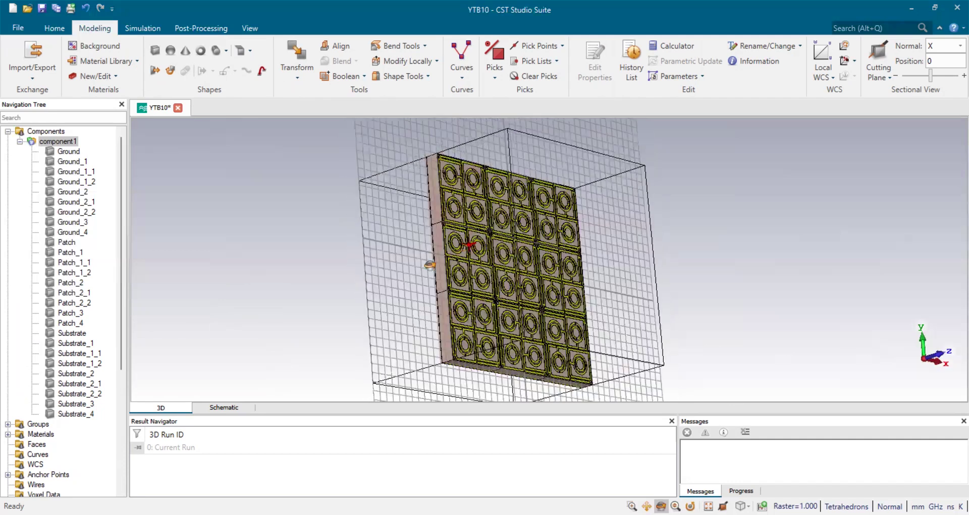
{"action": "key", "text": "ctrl+f"}
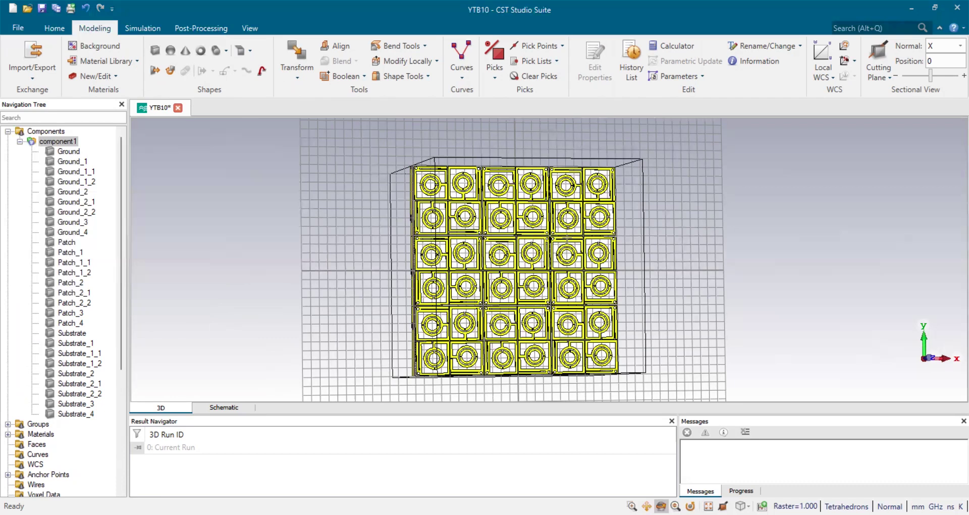
{"action": "left_click_drag", "start_coordinate": [400, 254], "coordinate": [475, 271]}
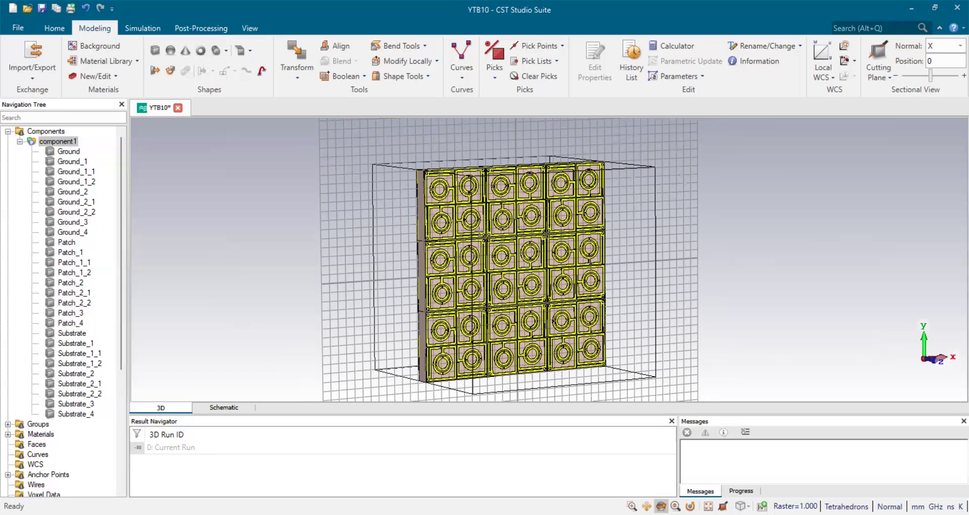
{"action": "left_click_drag", "start_coordinate": [393, 257], "coordinate": [418, 243]}
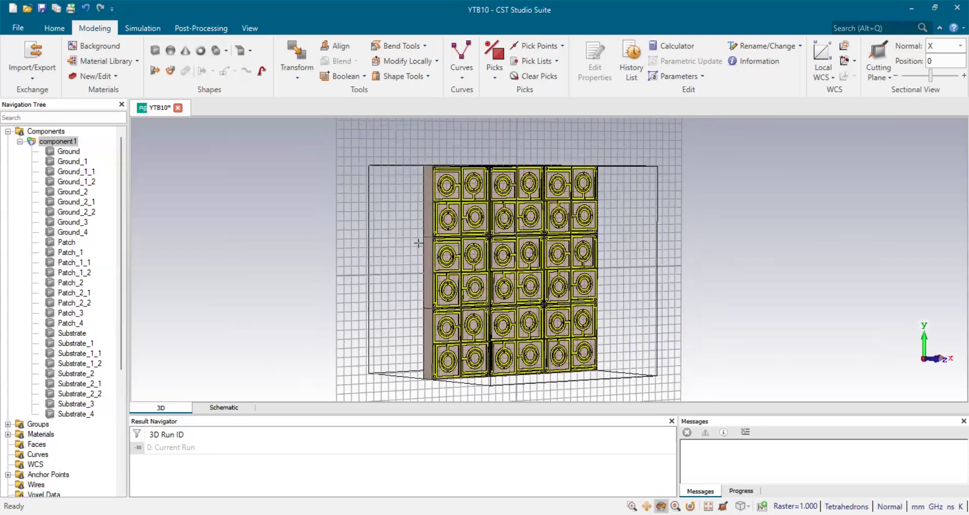
{"action": "left_click_drag", "start_coordinate": [478, 246], "coordinate": [478, 239]}
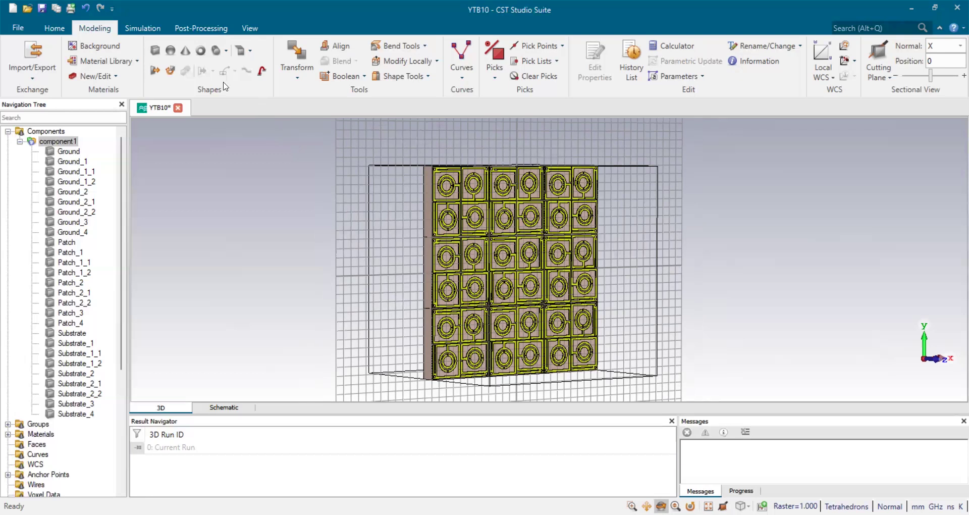
{"action": "left_click_drag", "start_coordinate": [349, 188], "coordinate": [268, 208]}
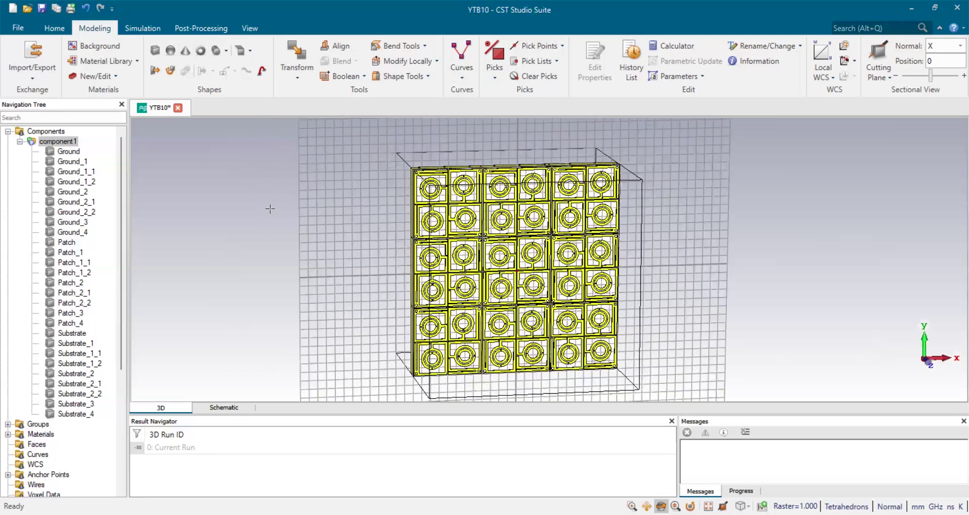
Set the excitation mode to All in the frequency domain solver parameters, keeping All Ports as the source type
{"action": "left_click", "coordinate": [143, 28]}
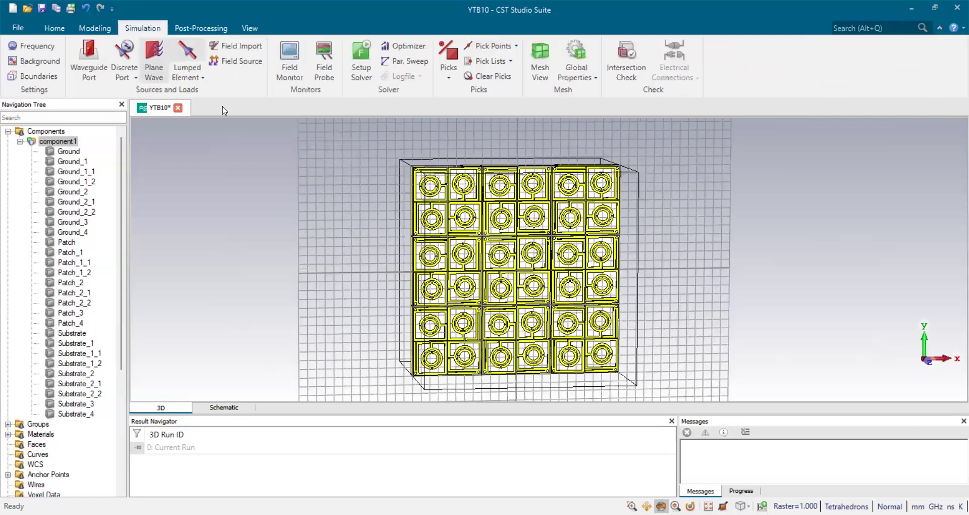
{"action": "left_click", "coordinate": [360, 60]}
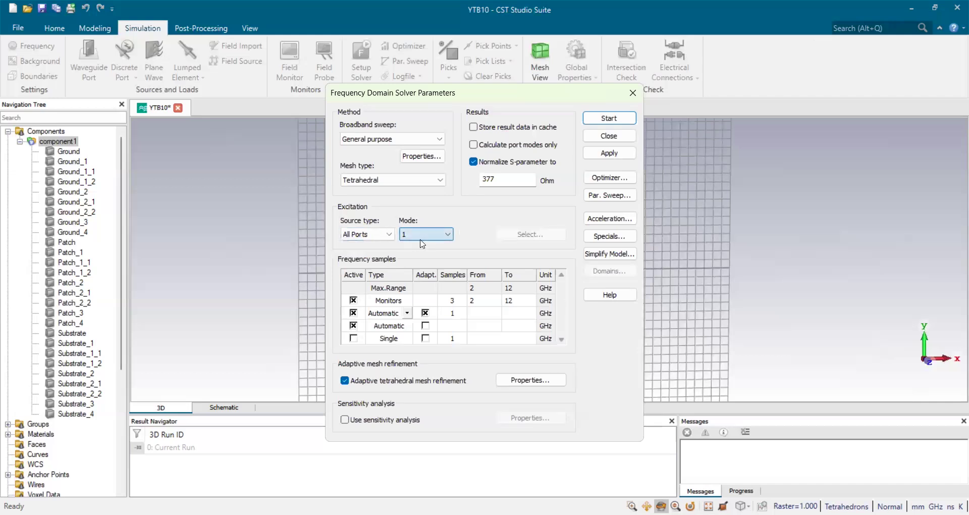
{"action": "key", "text": "Up"}
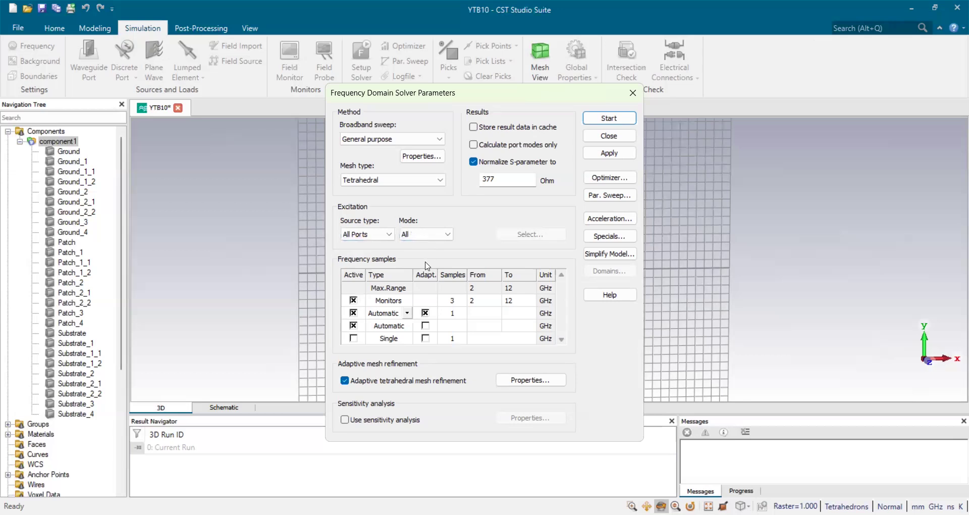